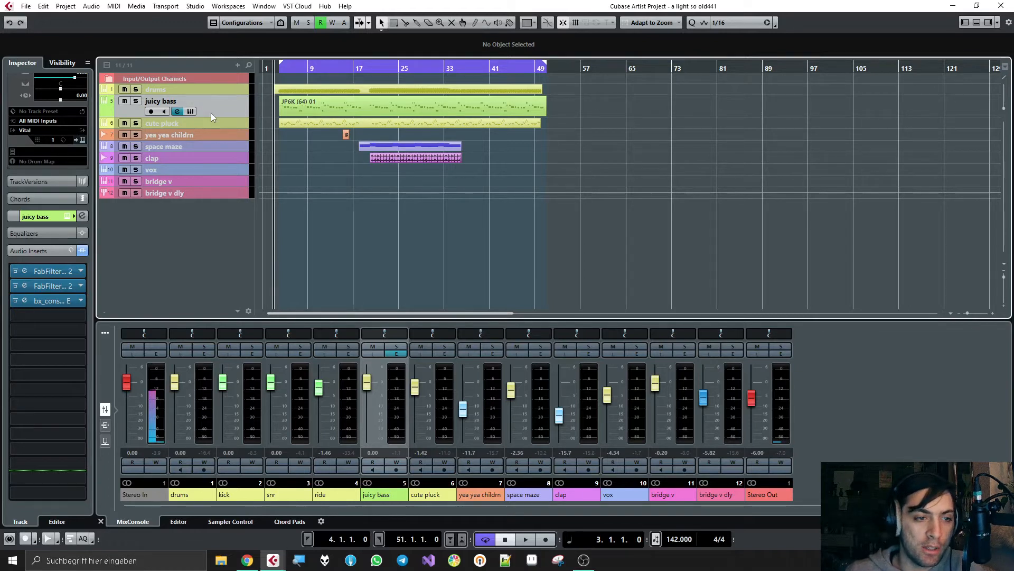
Step: Increase the height of all tracks from drums to bridge v dly together and enlarge the arrangement area above the mixer
mouse_move(202, 117)
left_mouse_down()
mouse_move(202, 129)
mouse_move(197, 103)
mouse_move(190, 122)
mouse_move(193, 104)
mouse_move(189, 122)
mouse_move(188, 104)
left_mouse_up()
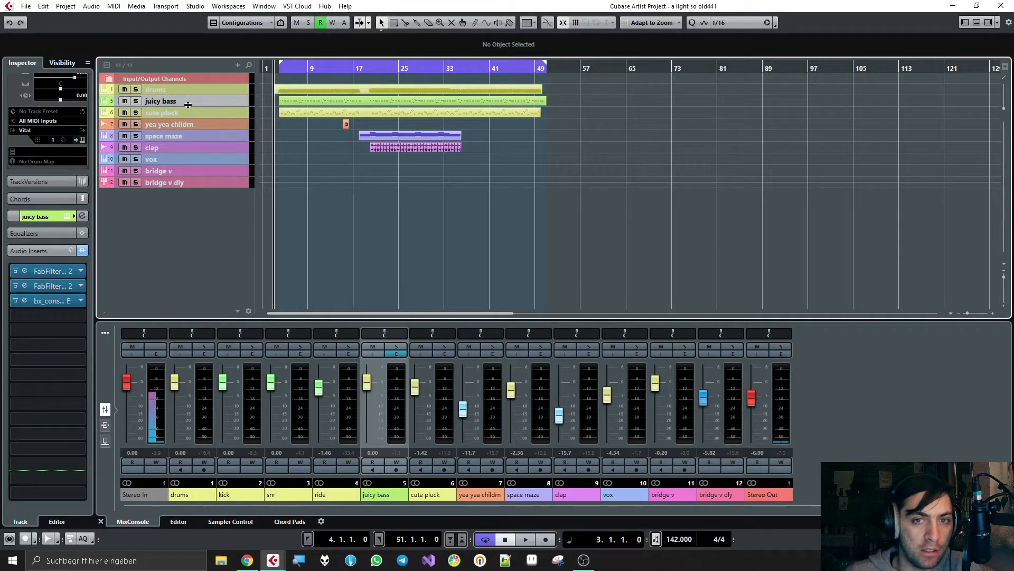
left_click(189, 90)
left_click(185, 182, "shift")
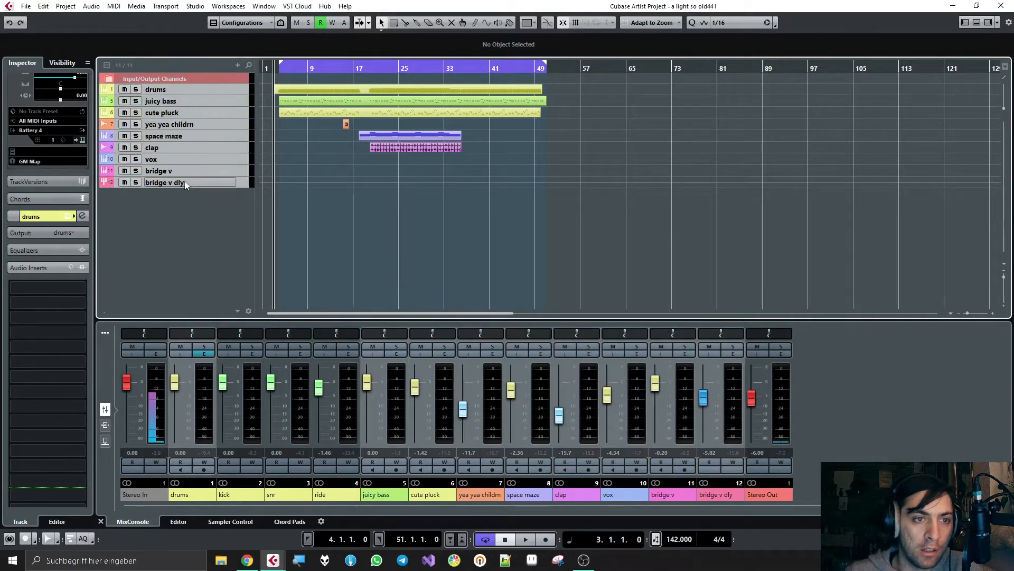
left_click_drag(199, 176, 197, 186)
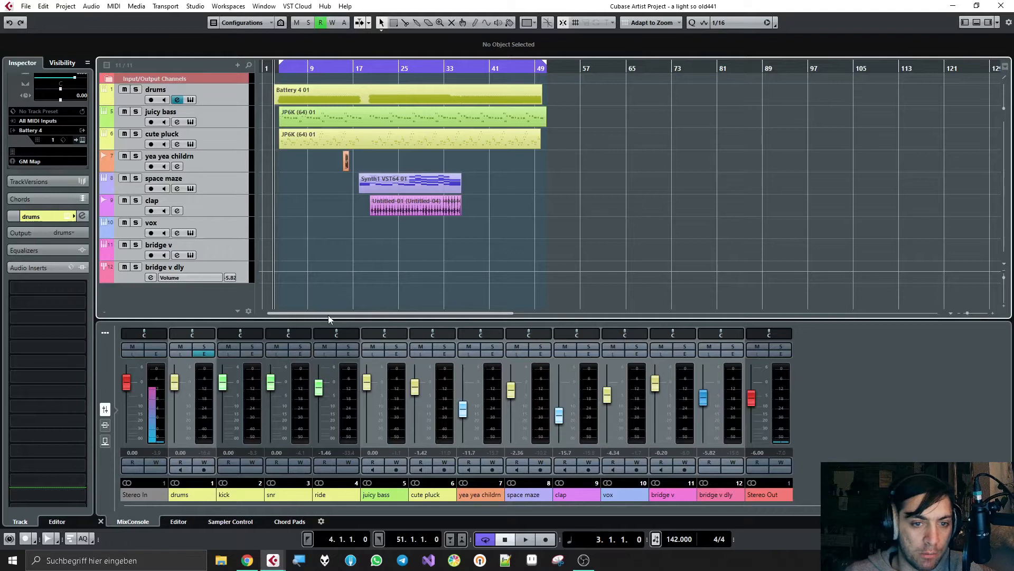
left_click_drag(335, 319, 327, 396)
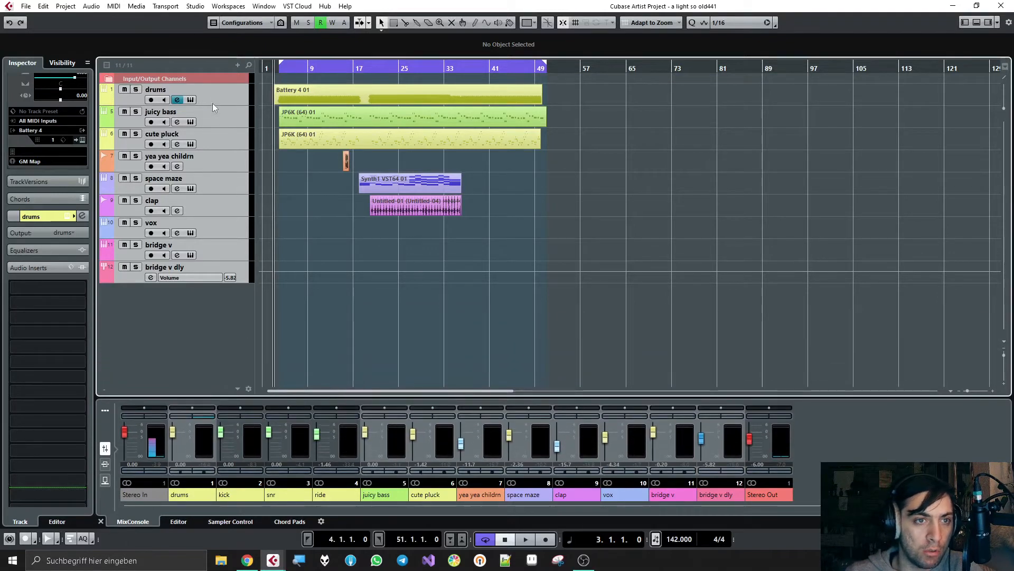
Step: Select the juicy bass track and set the cycle range from bar 36 to bar 44
left_click(235, 123)
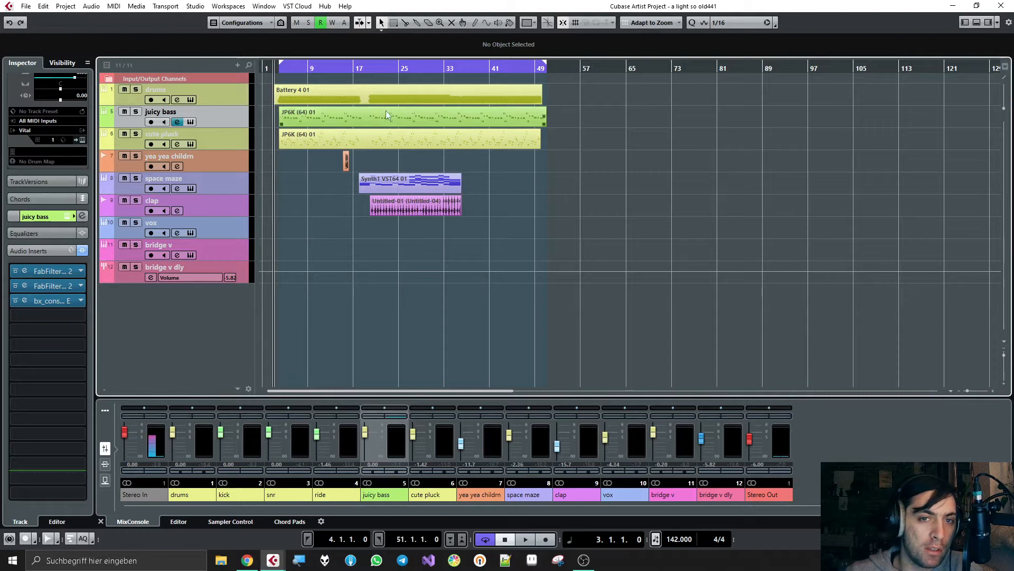
scroll(465, 156, "up", 4)
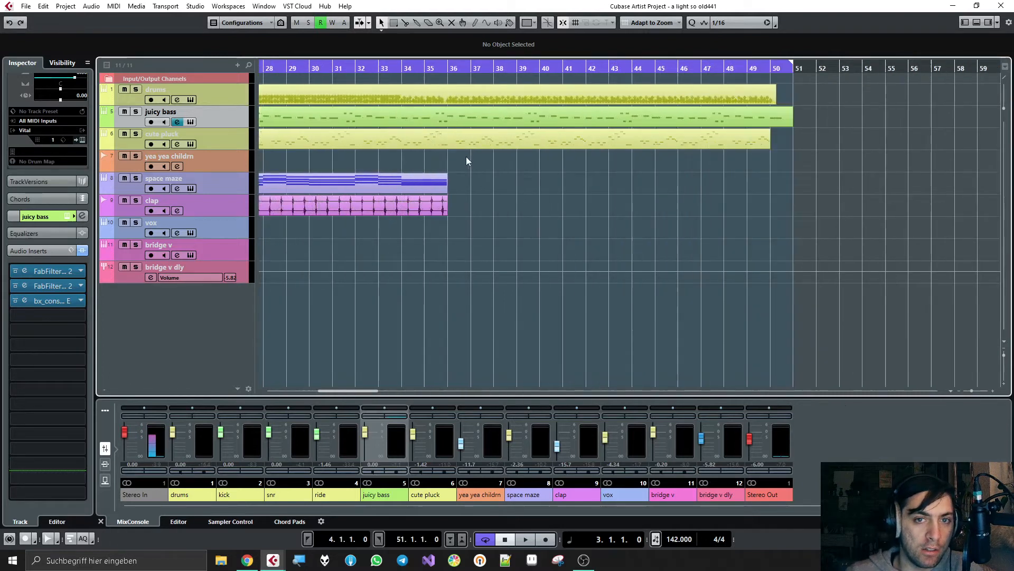
left_click(448, 71, "ctrl")
left_click(448, 69)
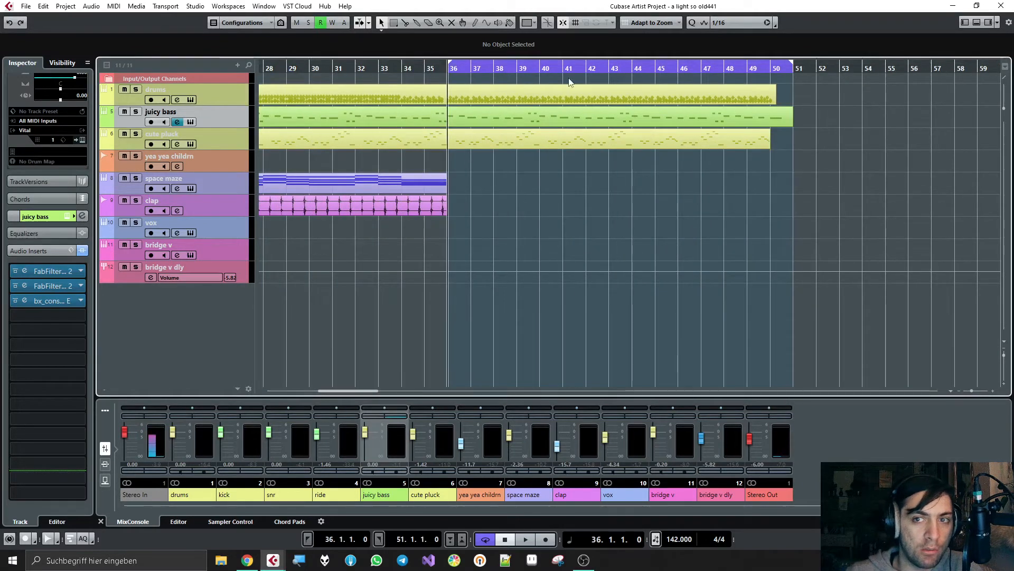
left_click_drag(792, 69, 772, 69)
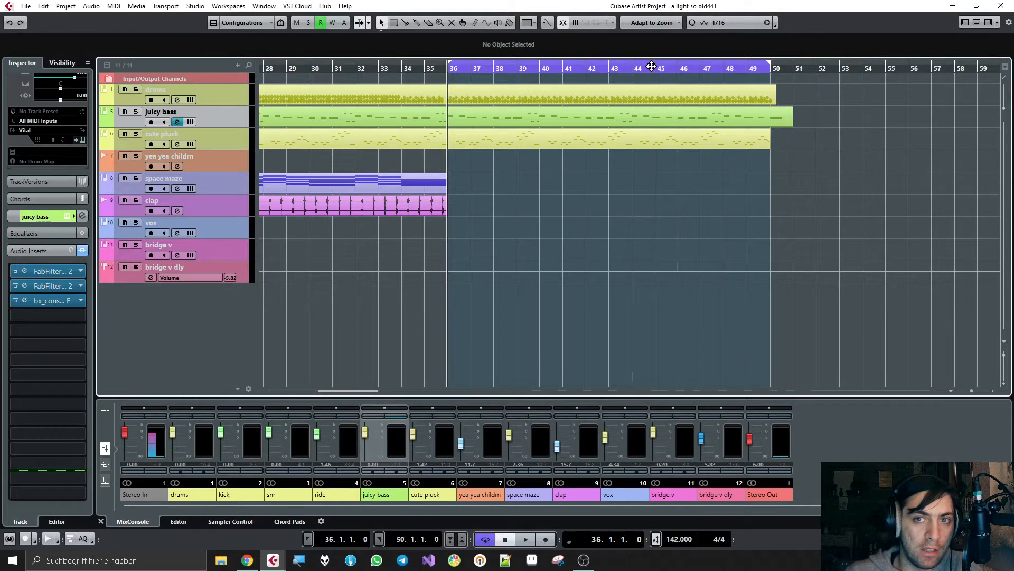
left_click(630, 73, "alt")
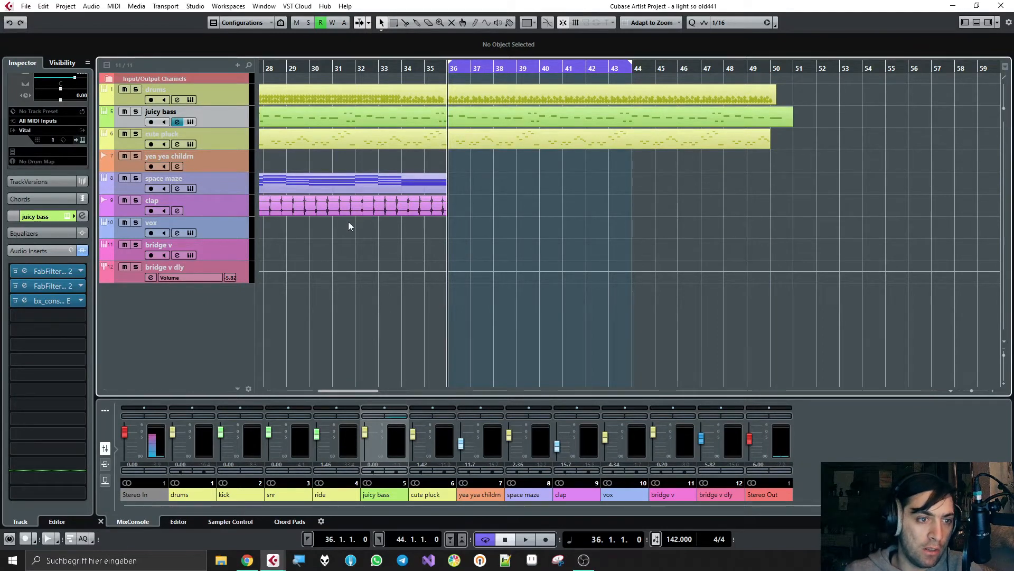
Step: Load the NEL modulation effect into the fifth insert slot of the juicy bass track
right_click(232, 118)
left_click(223, 116)
left_click(31, 328)
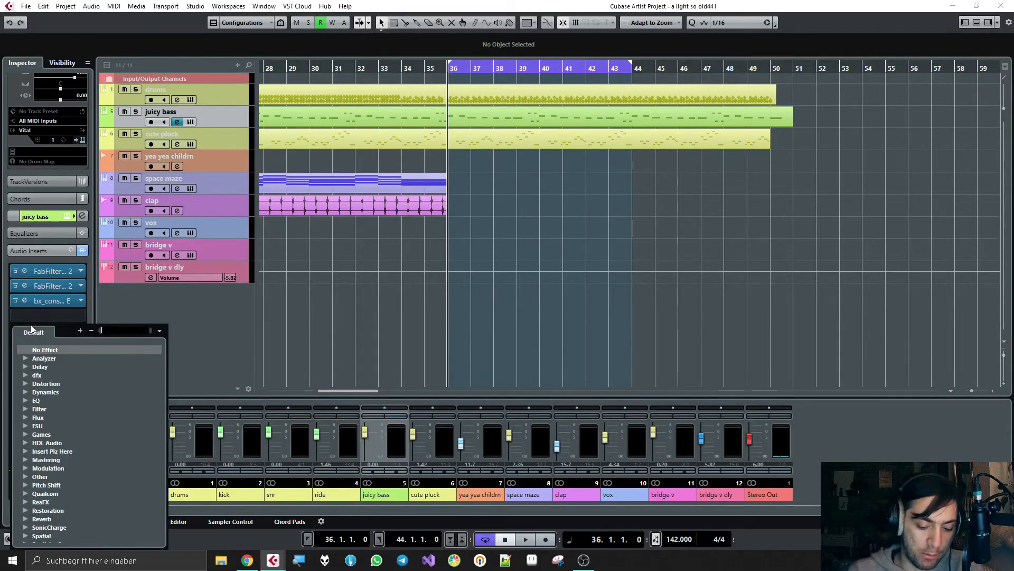
type("nel")
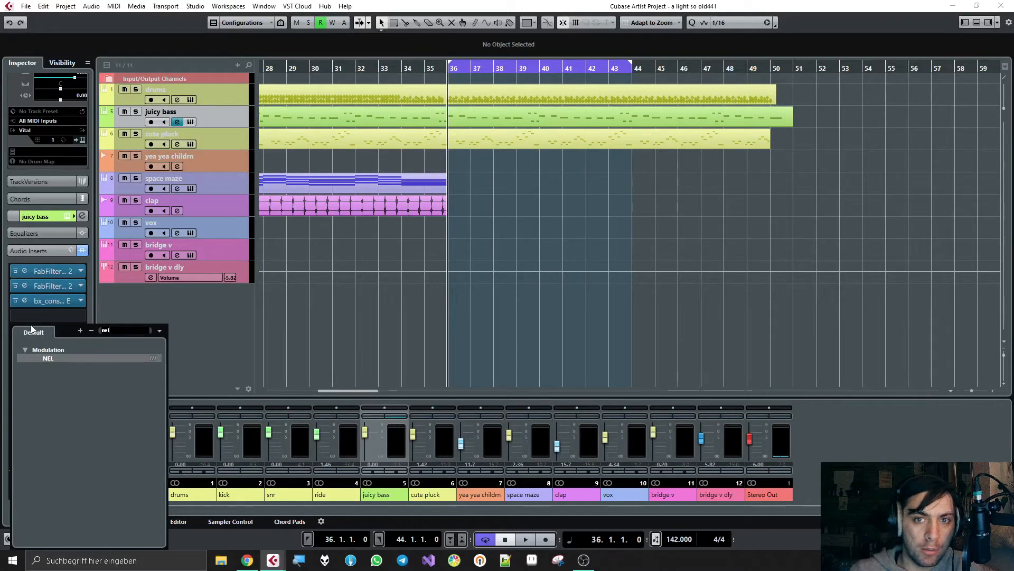
key("Return")
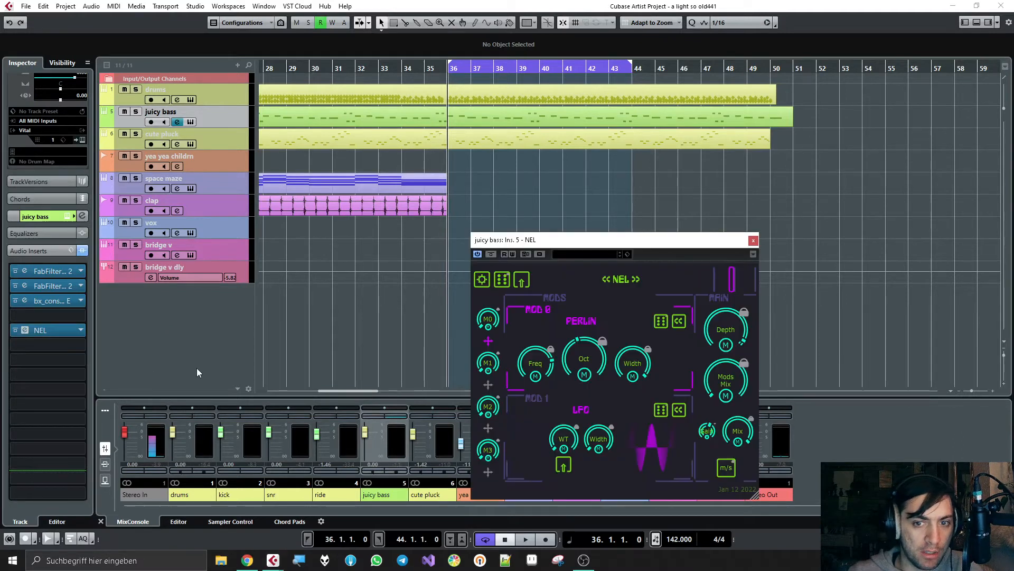
Step: Mute the vox track and audition the cycled section from bar 36 with the playhead followed on the timeline
key("space")
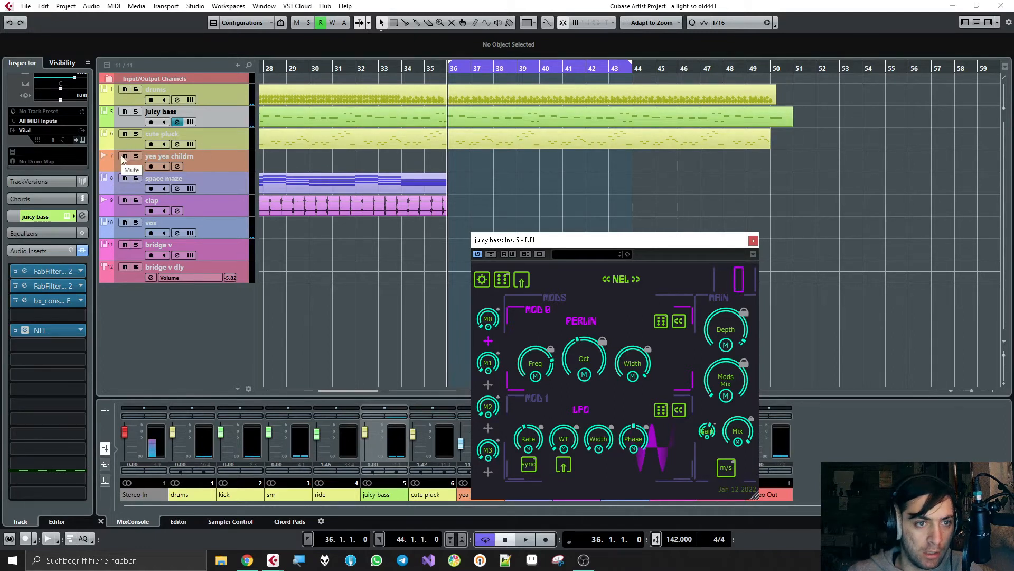
left_click(125, 222)
key("space")
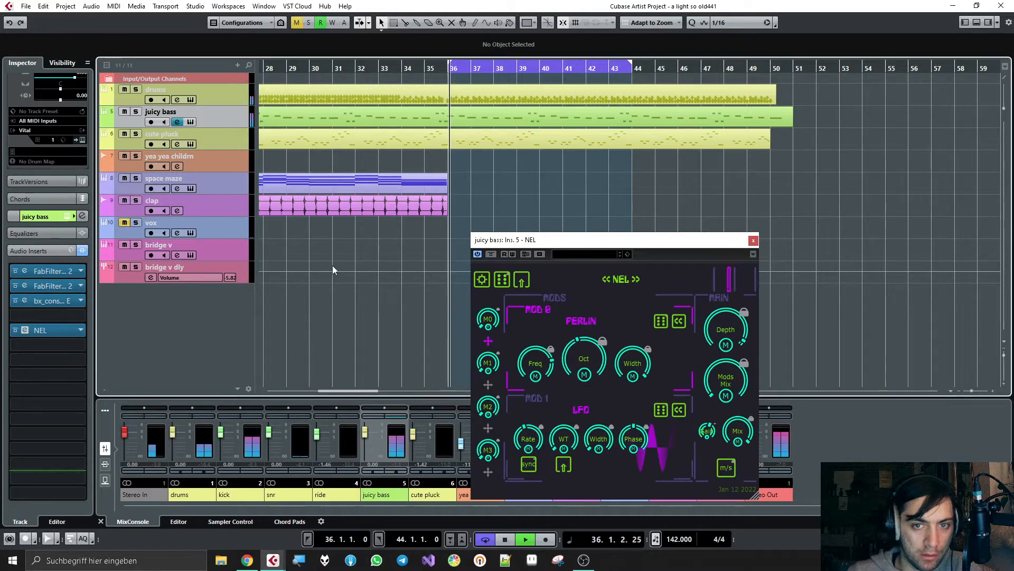
key("f")
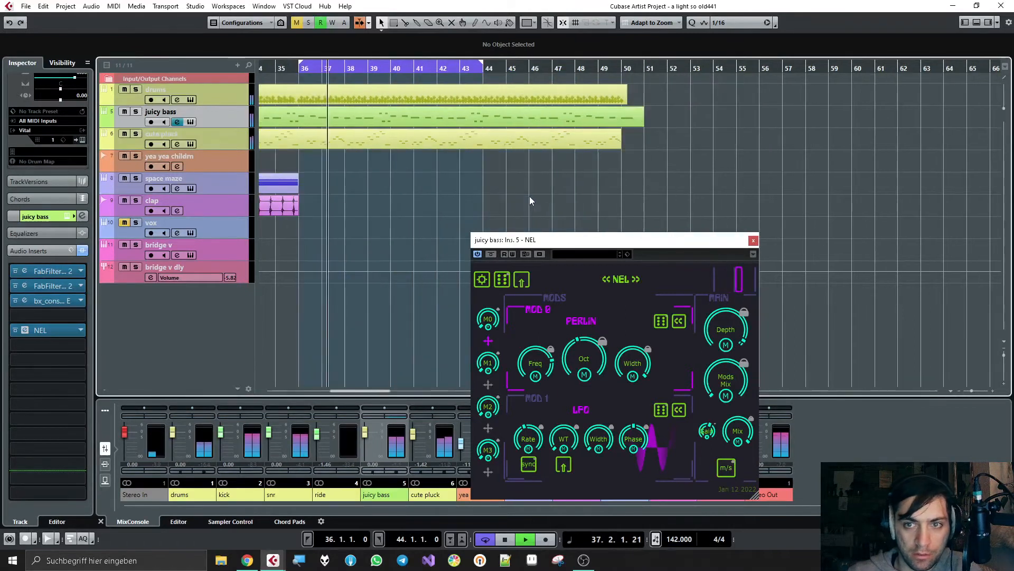
key("h")
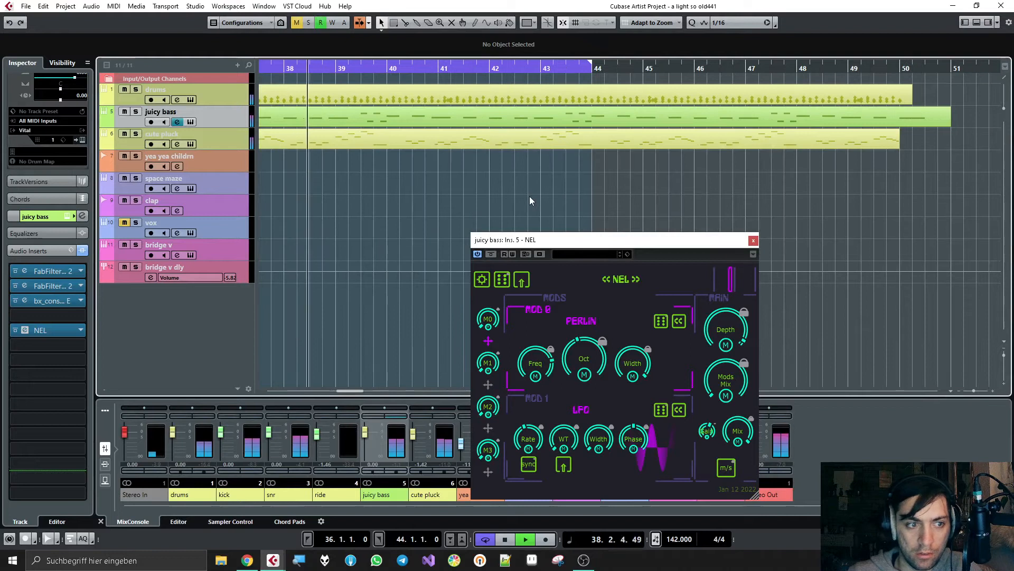
key("h")
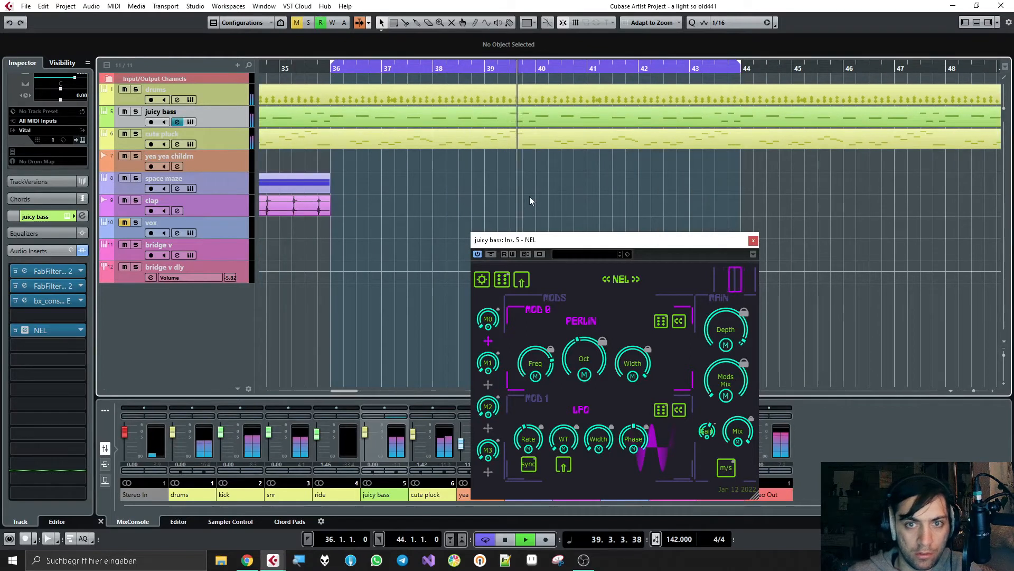
key("space")
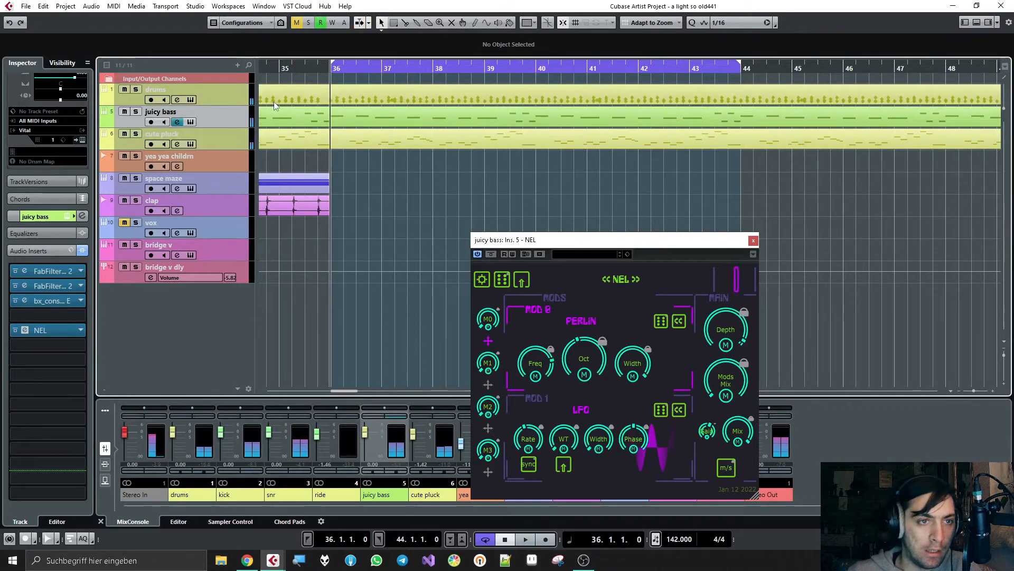
Step: Solo the juicy bass track and audition the loop with NEL active
left_click(136, 112)
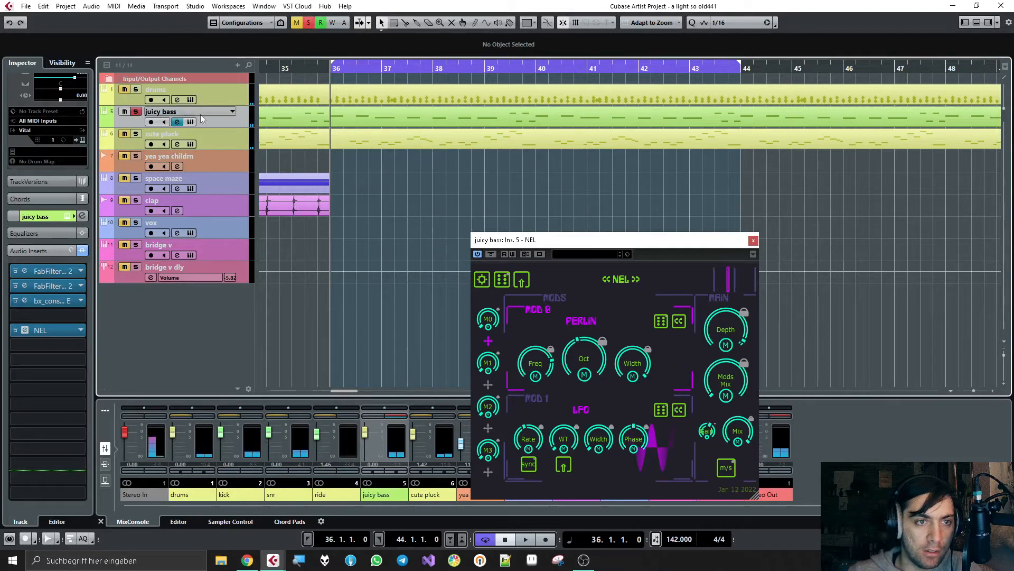
key("space")
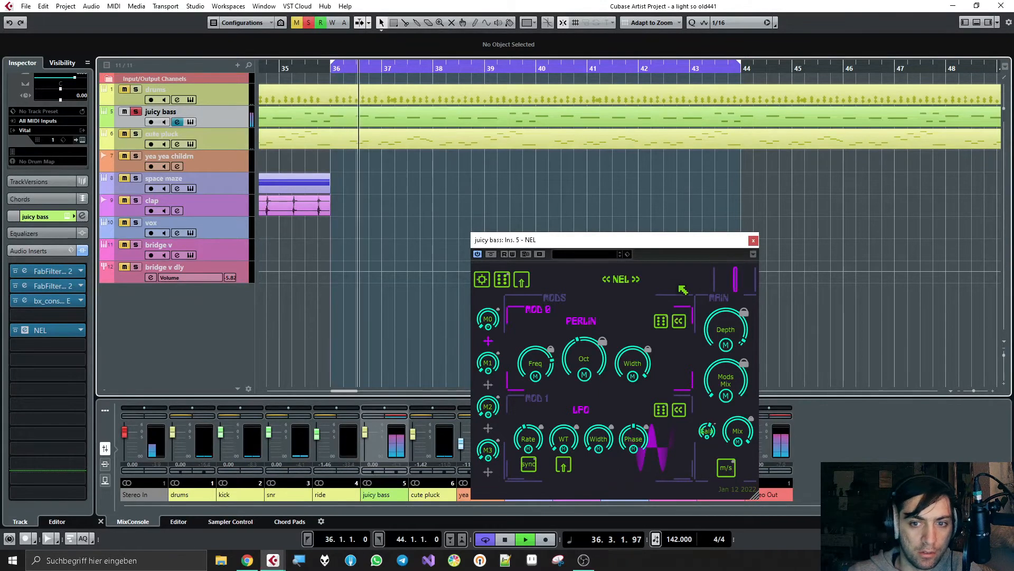
mouse_move(728, 384)
left_click_drag(728, 384, 728, 323)
key("space")
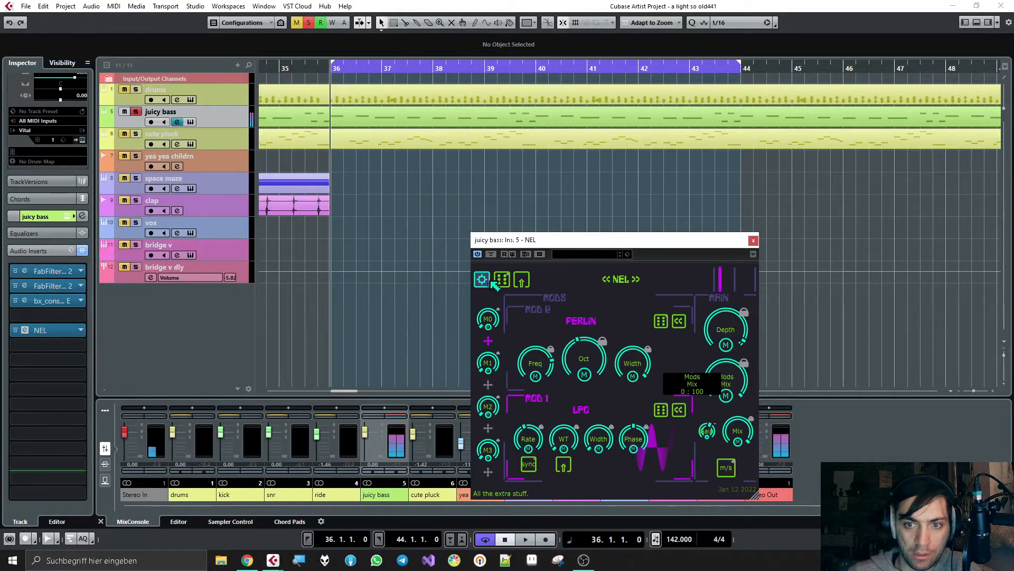
Step: Switch NEL's Mod 0 to the Audiorate modulator with Width at 0° and audition the soloed bass
left_click(680, 322)
left_click(534, 370)
mouse_move(730, 382)
left_click_drag(731, 381, 716, 407)
left_click_drag(733, 264, 724, 420)
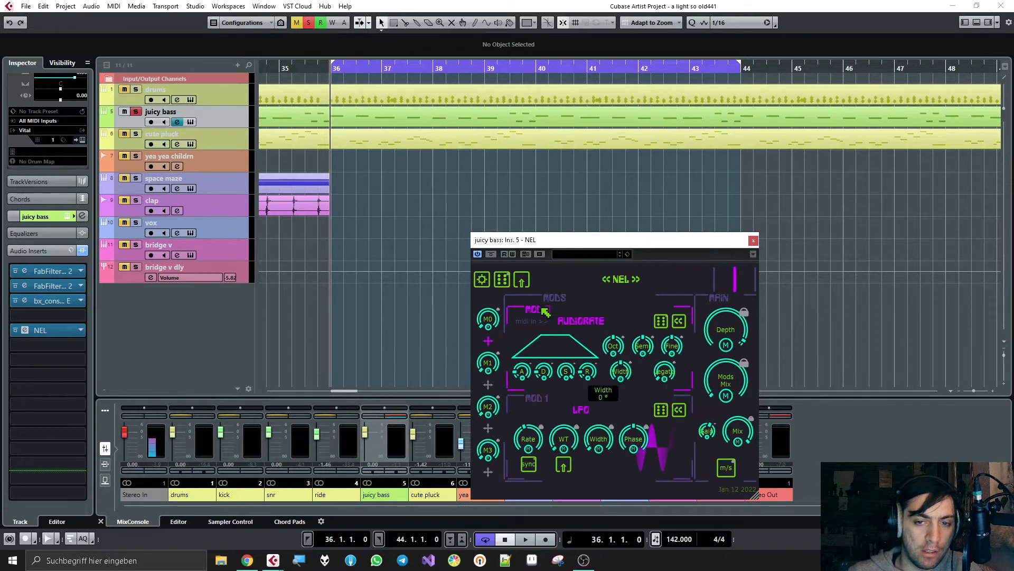
key("space")
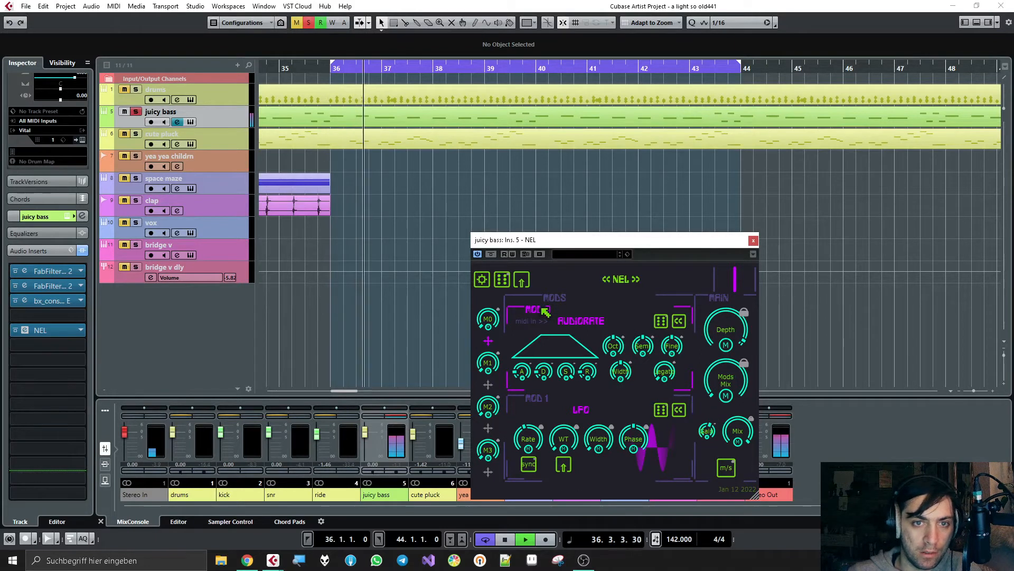
key("space")
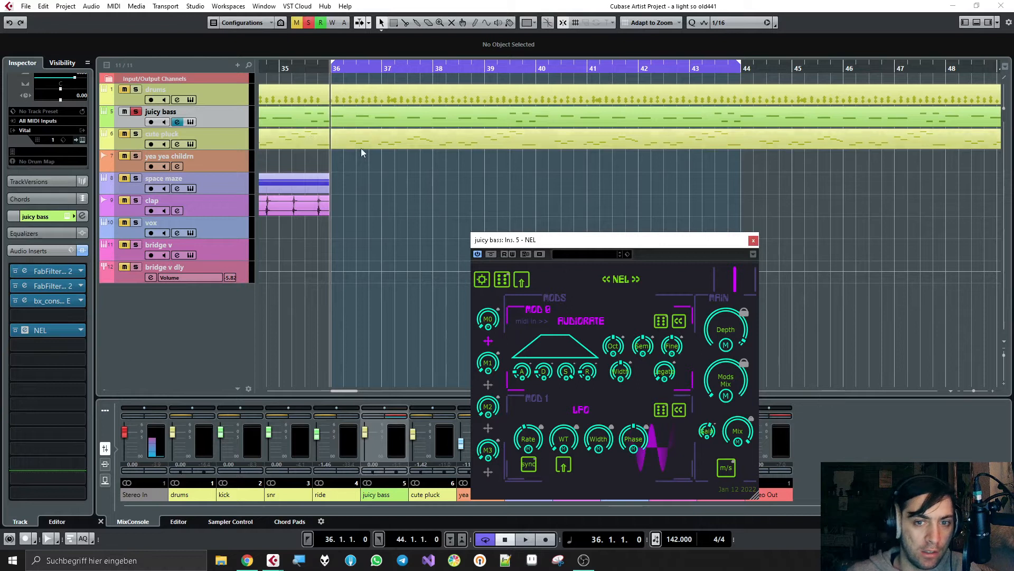
Step: Add one new MIDI track to the project
right_click(222, 292)
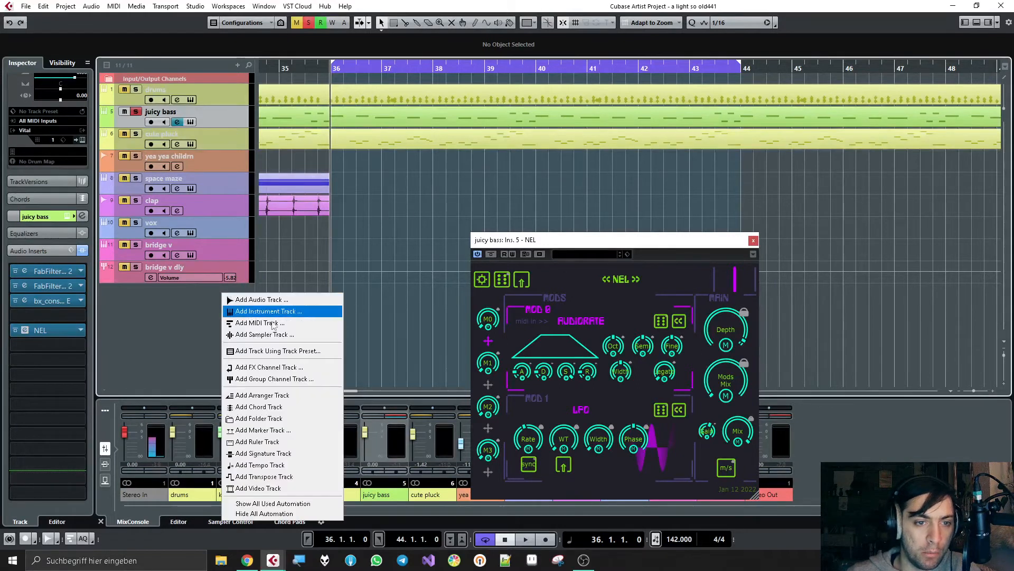
left_click(289, 326)
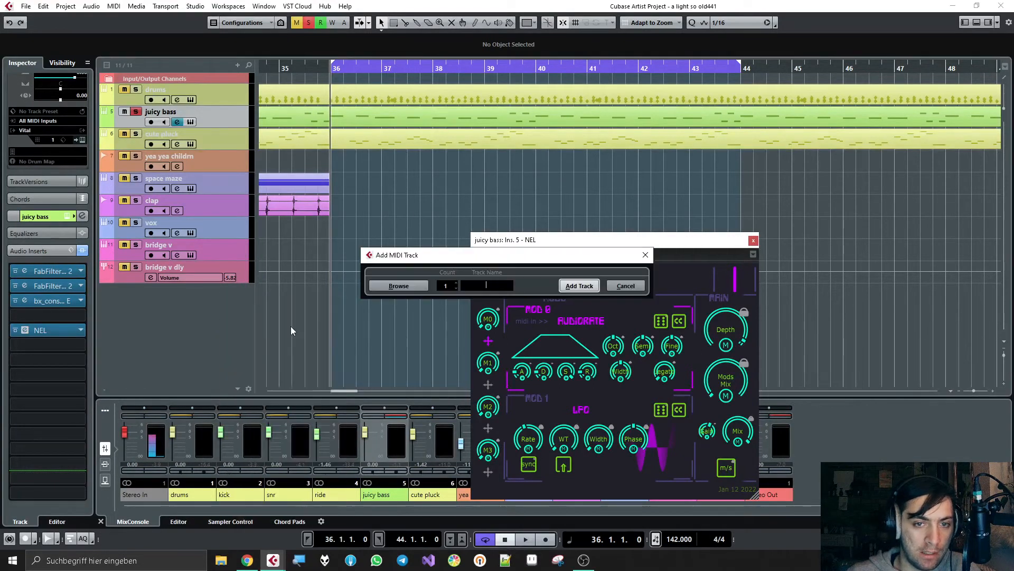
left_click(580, 285)
Step: Split the juicy bass part at bars 36 and 44 and copy the section between them onto the new MIDI track
left_click(334, 126)
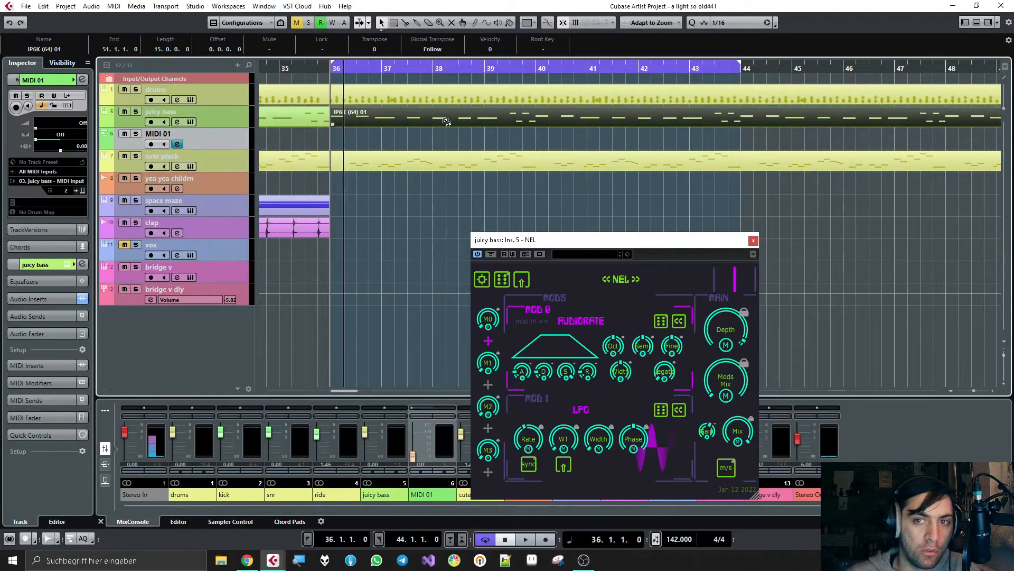
left_click(744, 116, "alt")
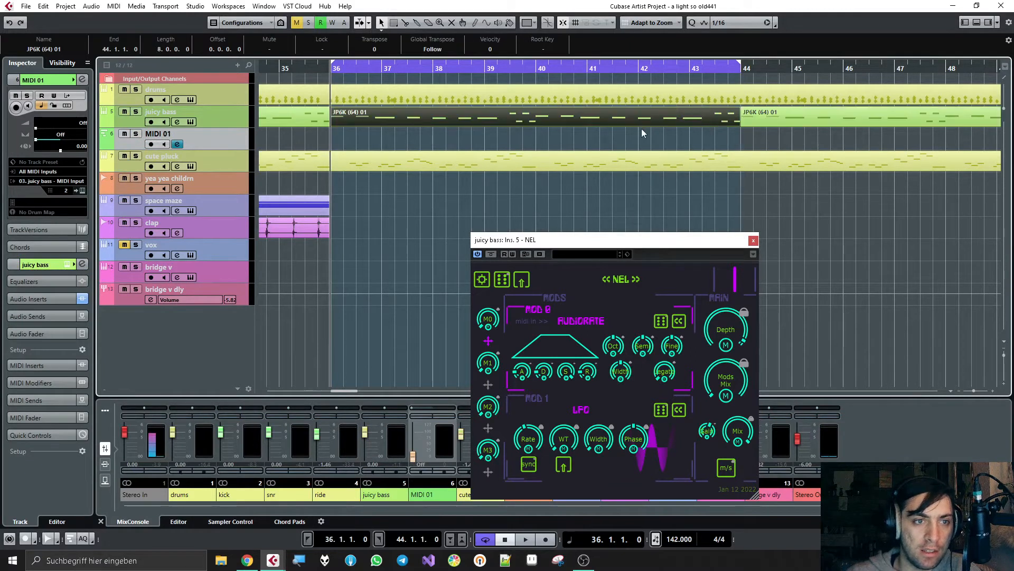
left_click(594, 138)
key("ctrl+v")
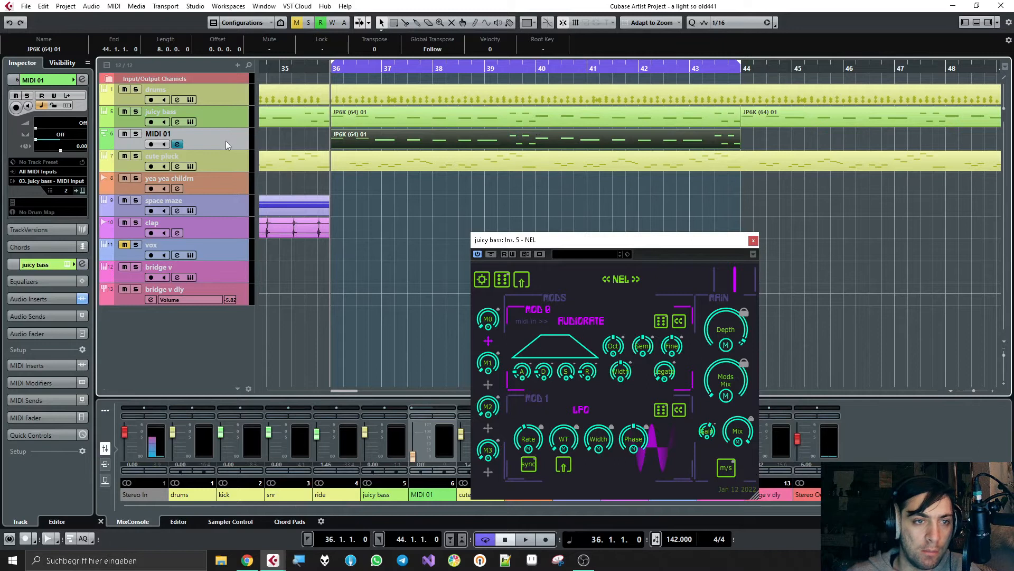
Step: Increase the new MIDI track's height and open its copied bass part in the note editor
left_click_drag(212, 150, 209, 180)
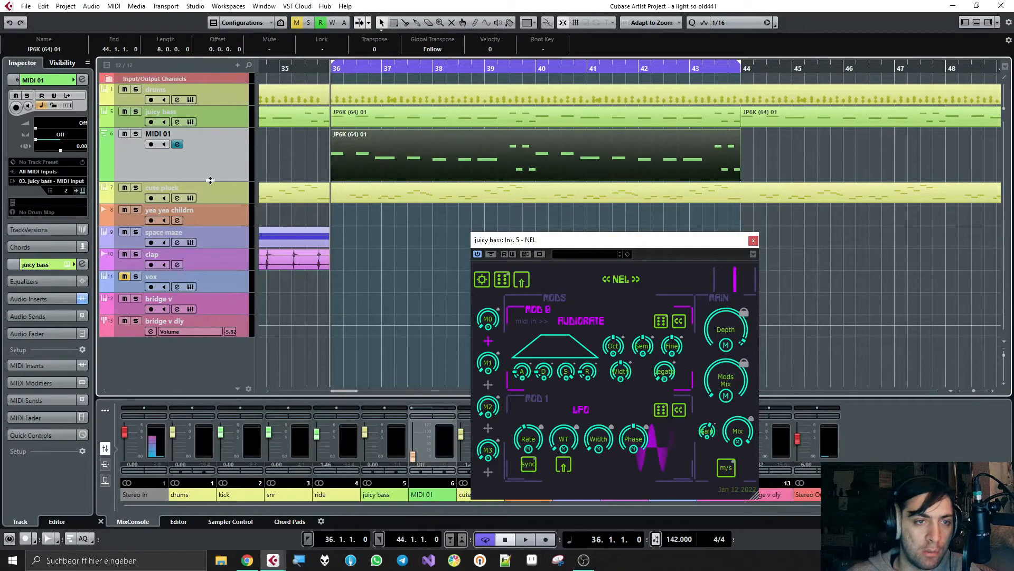
double_click(386, 154)
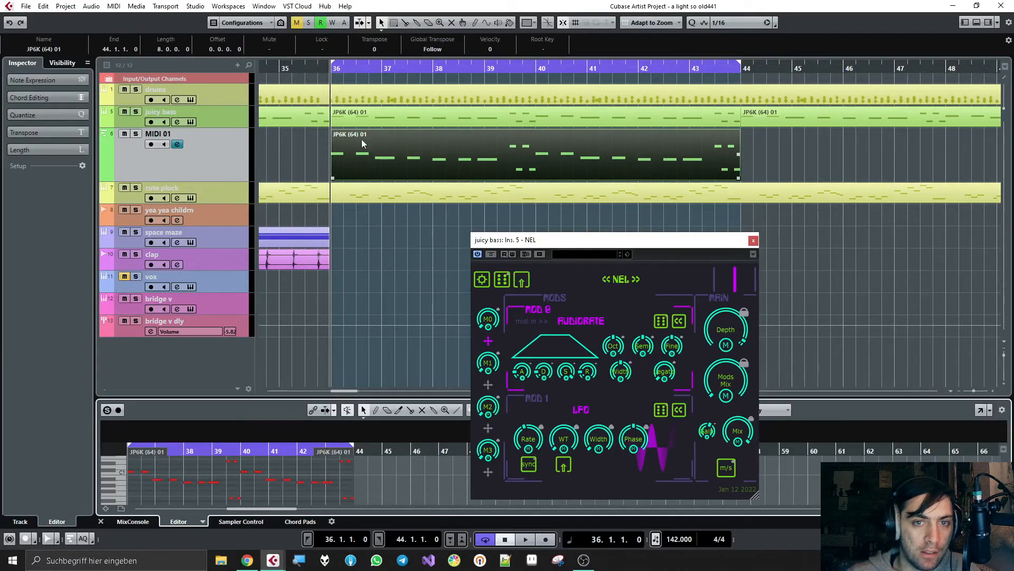
left_click(369, 115)
left_click(364, 148)
left_click(369, 112)
left_click(362, 149)
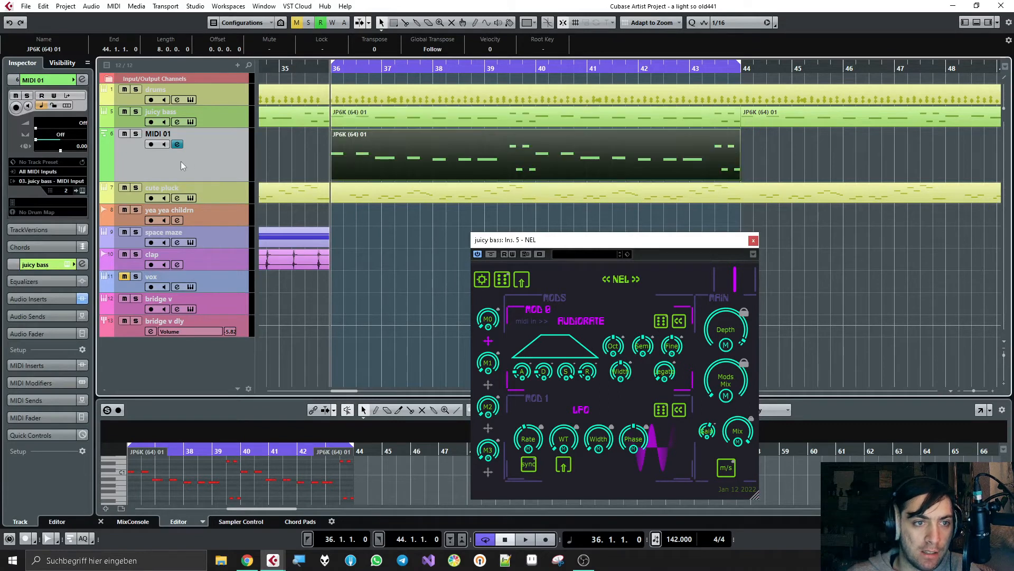
Step: Route the new MIDI track's output to the MIDI input of NEL on juicy bass, and move the plug-in window aside
left_click(70, 182)
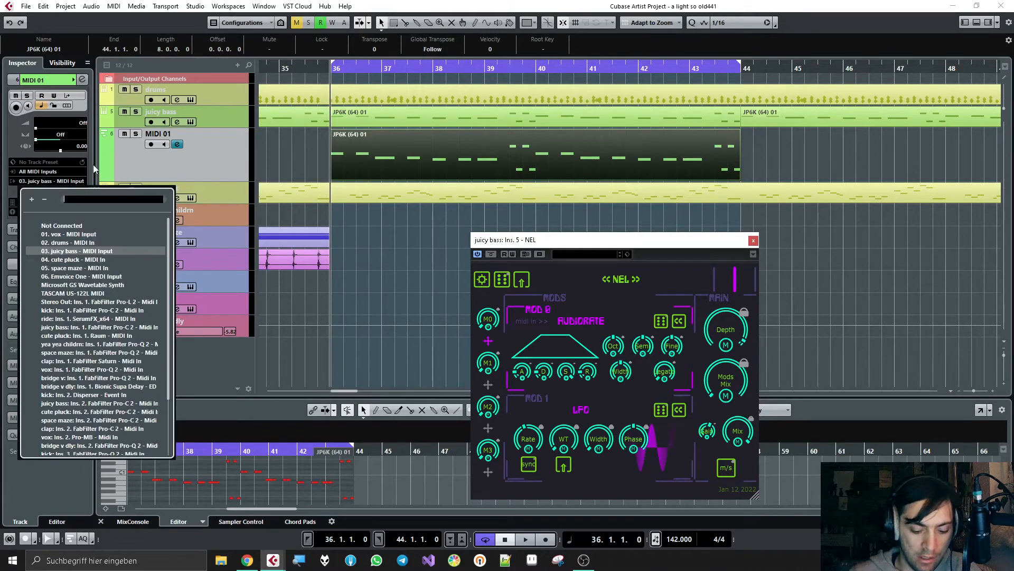
type("nel")
key("Return")
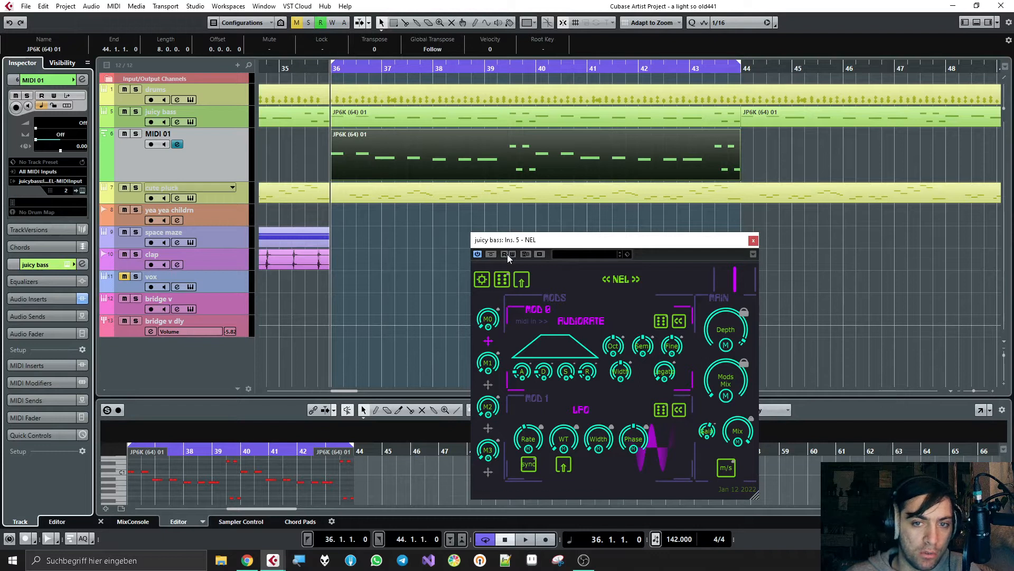
left_click_drag(576, 244, 616, 252)
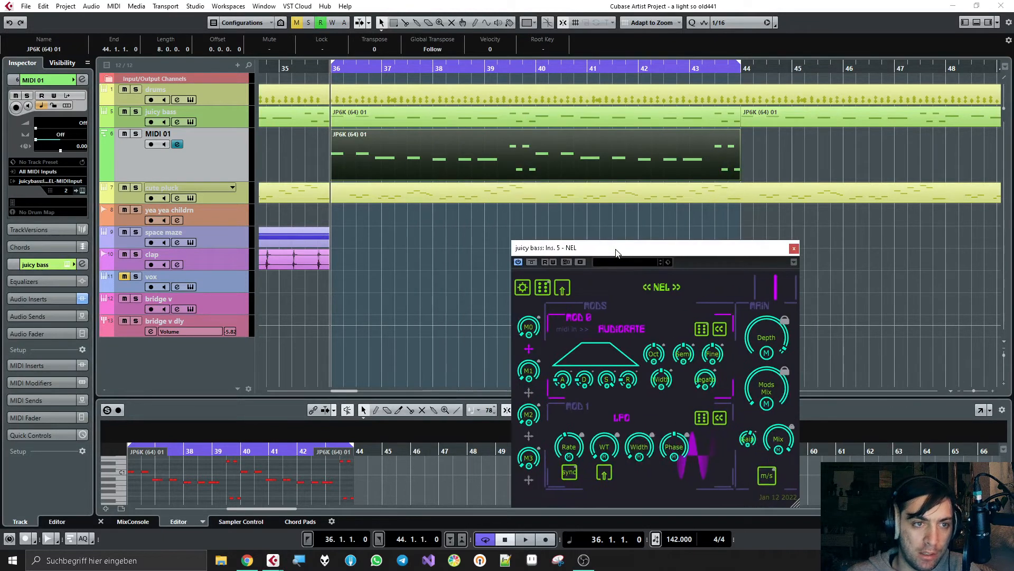
Step: Check the MIDI 01 track's output routing to NEL, and give the juicy bass and MIDI 01 tracks matching, moderately enlarged heights
left_click(449, 176)
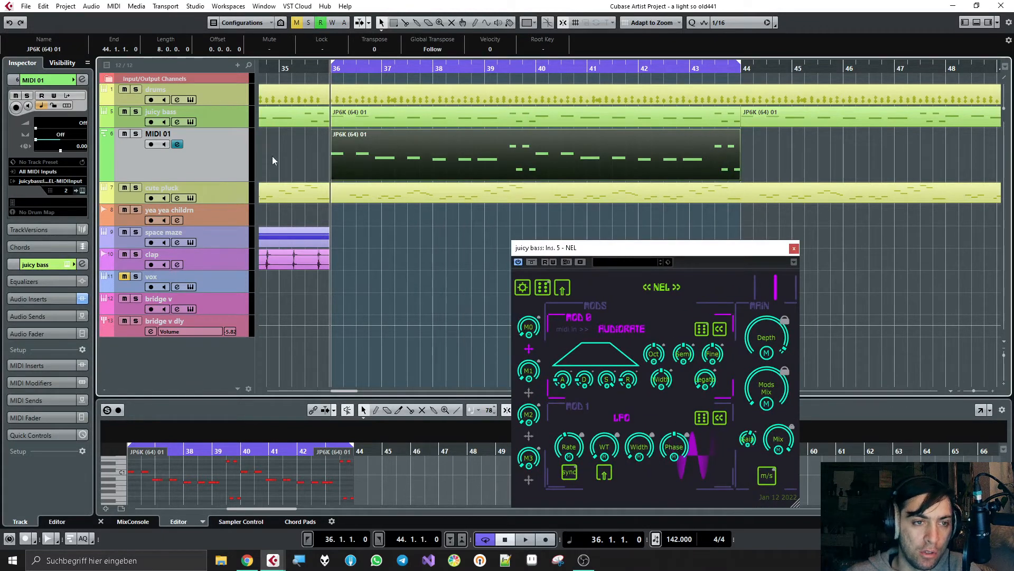
left_click(64, 181)
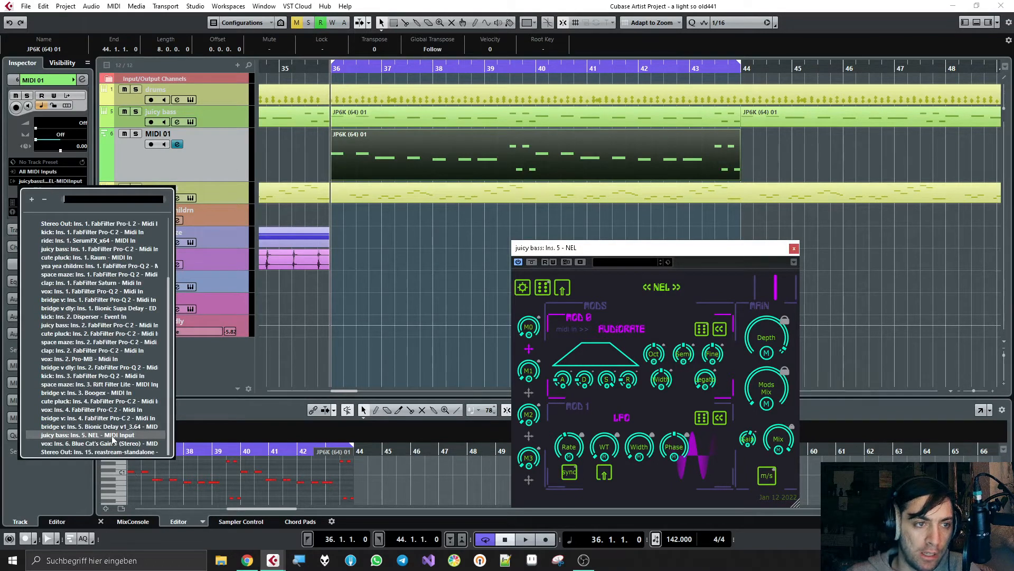
left_click(170, 151)
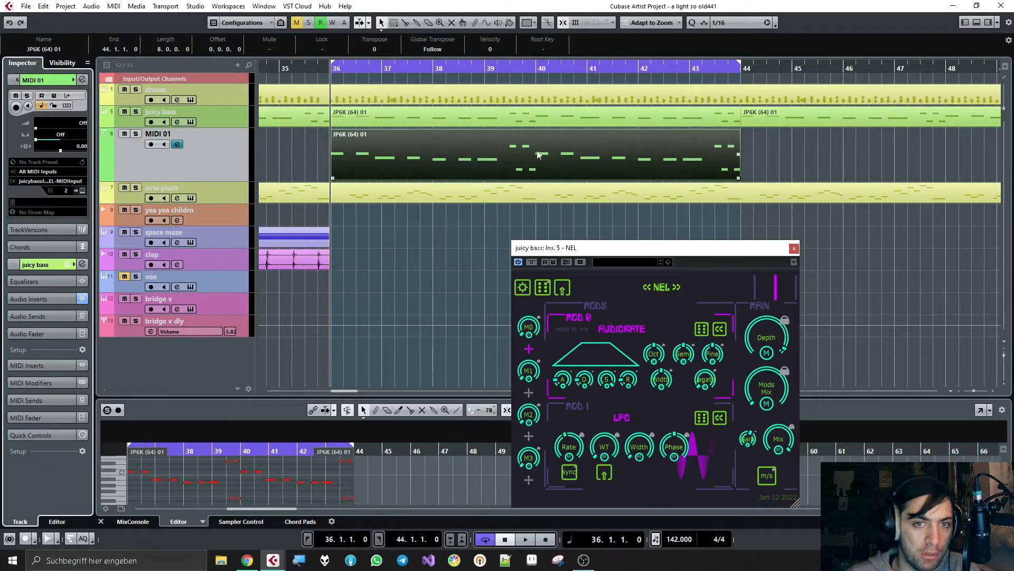
left_click_drag(207, 182, 211, 148)
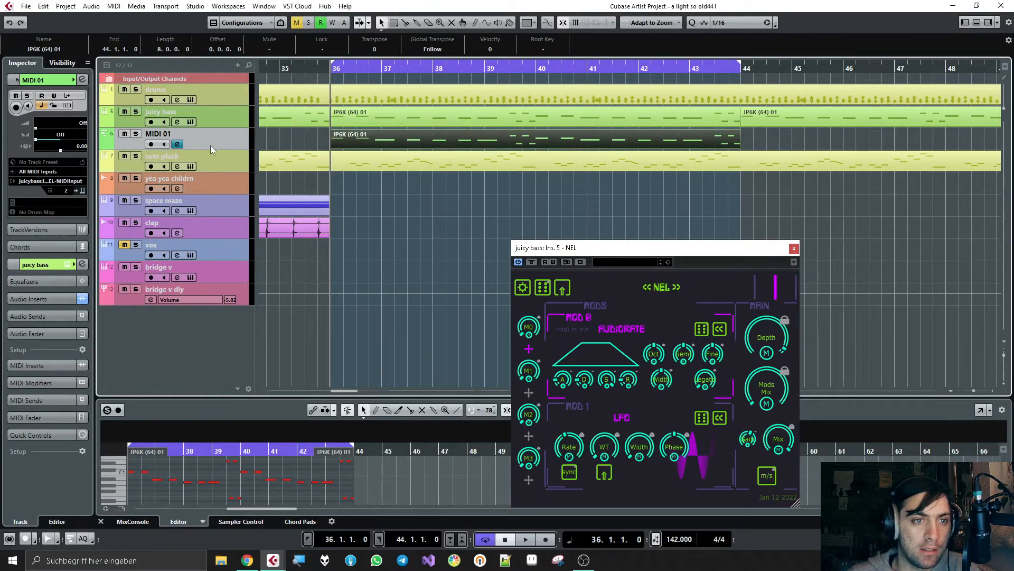
left_click(211, 124)
left_click_drag(204, 127, 203, 149)
left_click(210, 173)
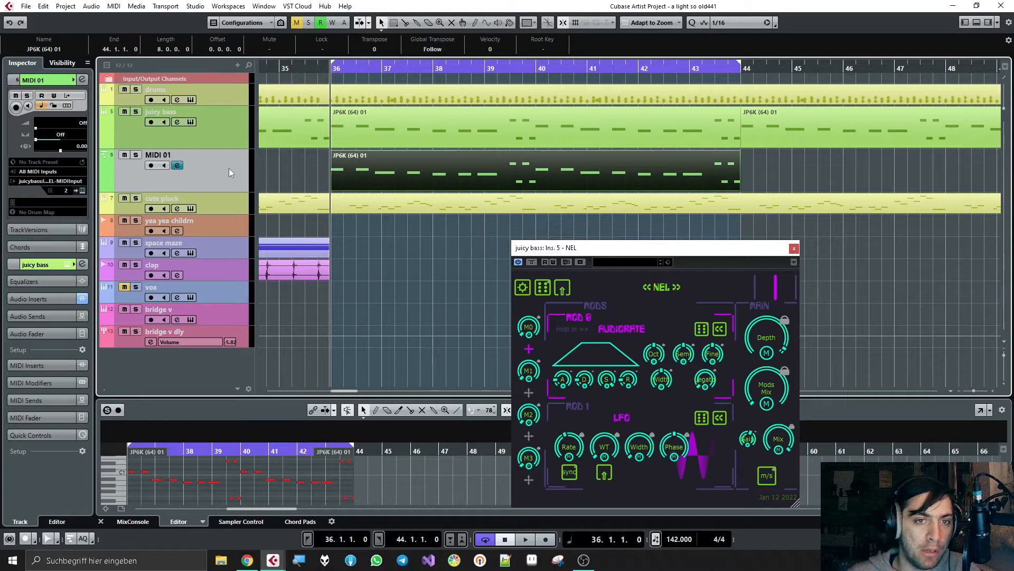
Step: Play the loop with only MIDI 01 and juicy bass soloed, and set NEL's Depth to about 87 %
key("space")
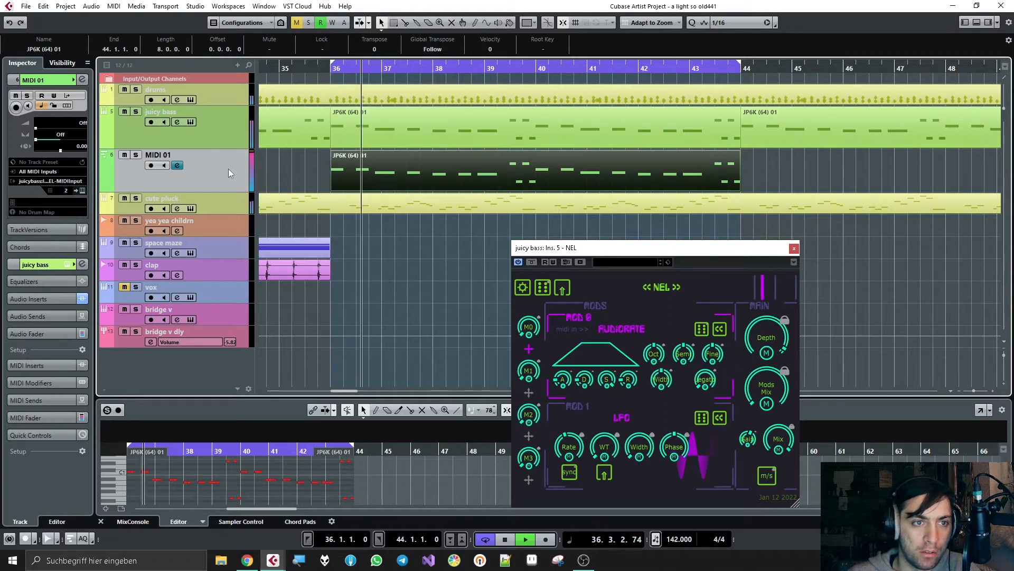
left_click(136, 154)
left_click(135, 112)
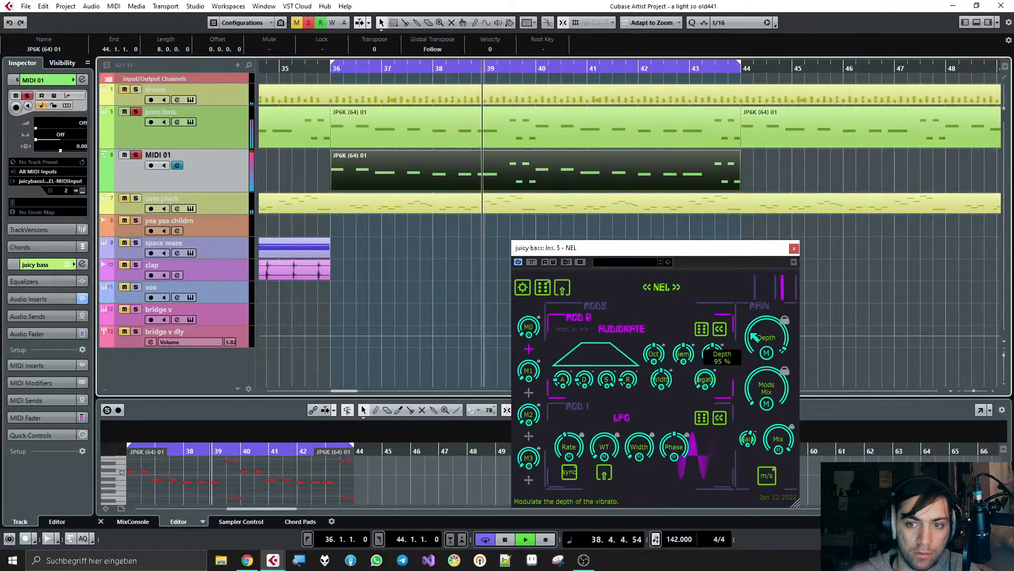
left_click_drag(763, 375, 756, 308)
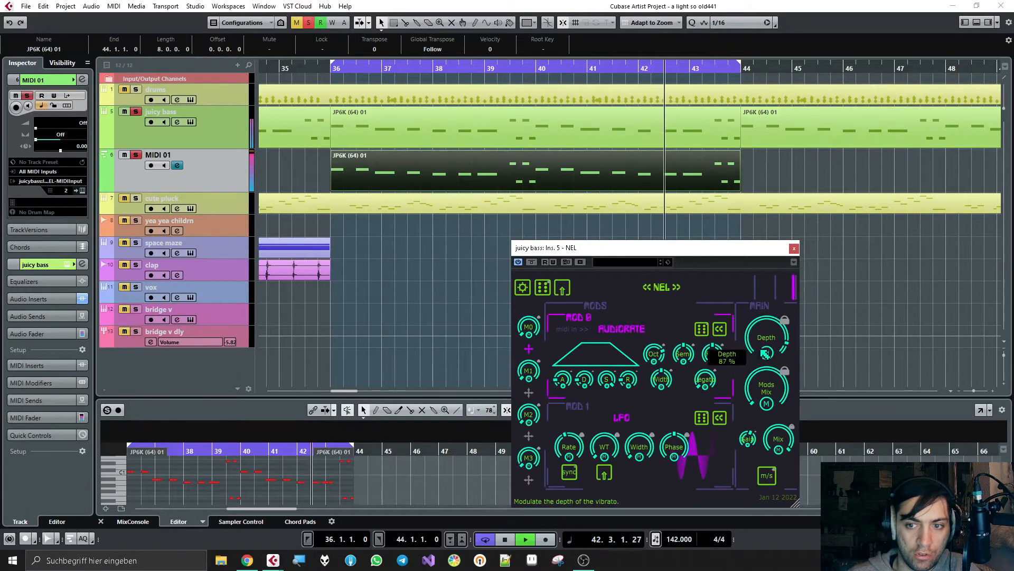
Step: Transpose Mod 0's Audiorate oscillator by octave and 7 semitones, and lower its envelope sustain to about 19 %
left_click_drag(656, 353, 659, 330)
left_click_drag(609, 379, 624, 431)
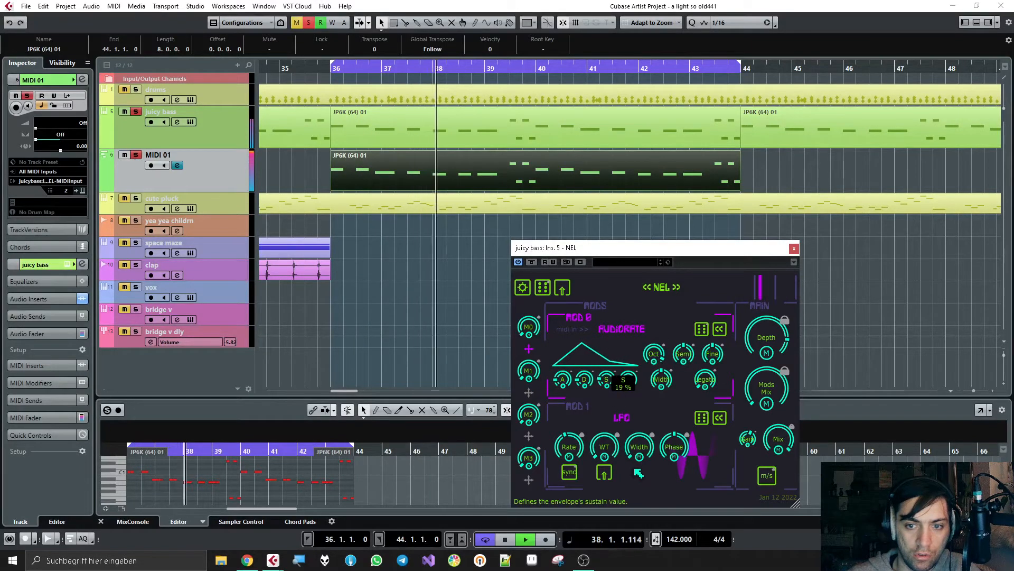
left_click_drag(629, 368, 632, 364)
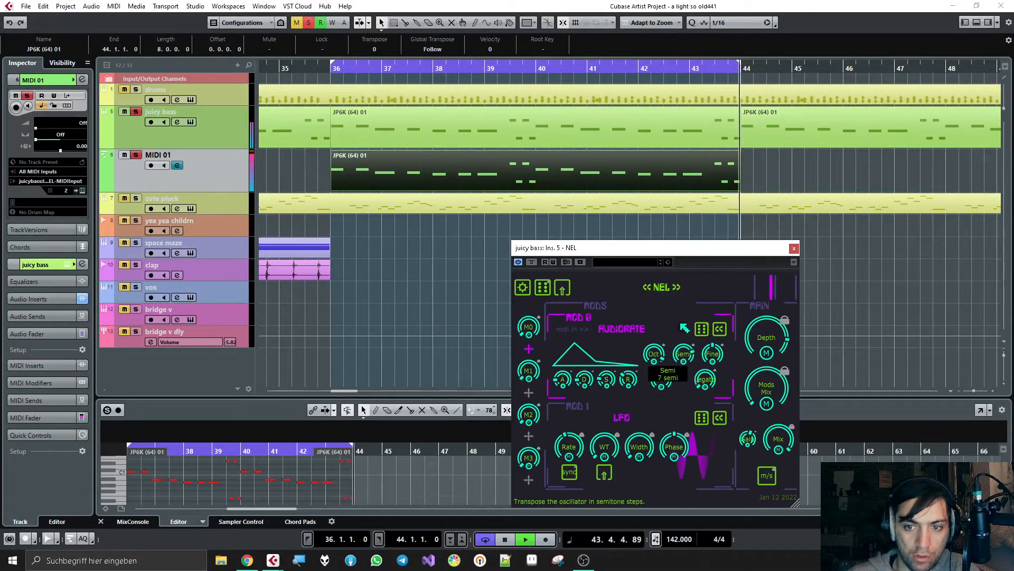
left_click_drag(660, 371, 661, 375)
Step: Shape Mod 0's envelope as an instant attack falling away, readjust NEL's Depth, and stop playback
left_click_drag(564, 379, 593, 336)
mouse_move(629, 379)
left_mouse_down()
mouse_move(634, 401)
mouse_move(612, 394)
mouse_move(618, 407)
mouse_move(618, 390)
left_mouse_up()
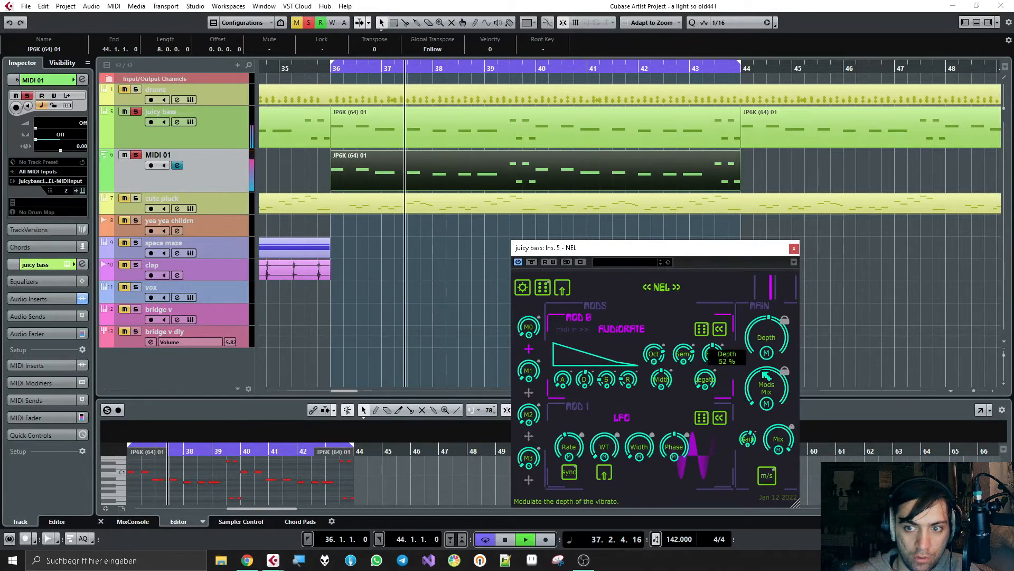
left_click_drag(763, 372, 752, 322)
key("space")
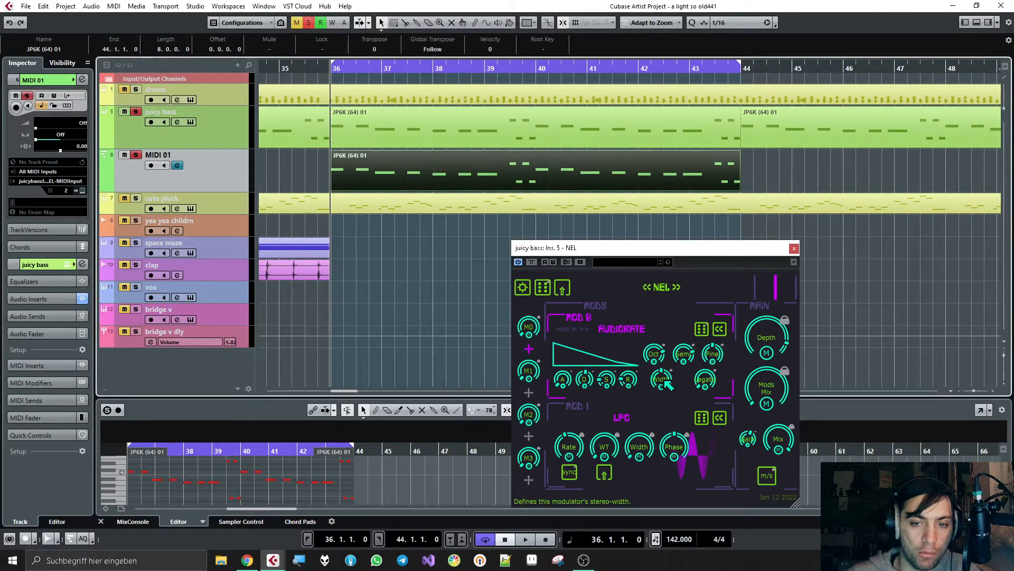
Step: Change Mod 1 from LFO to Audiorate and transpose its oscillator in semitones while the loop plays
left_click(640, 447)
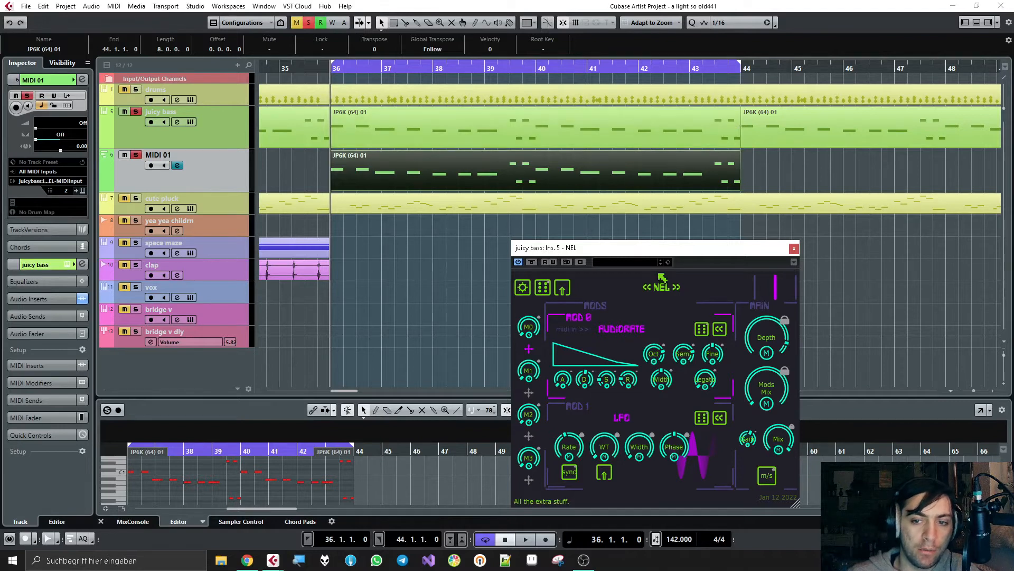
left_click(720, 418)
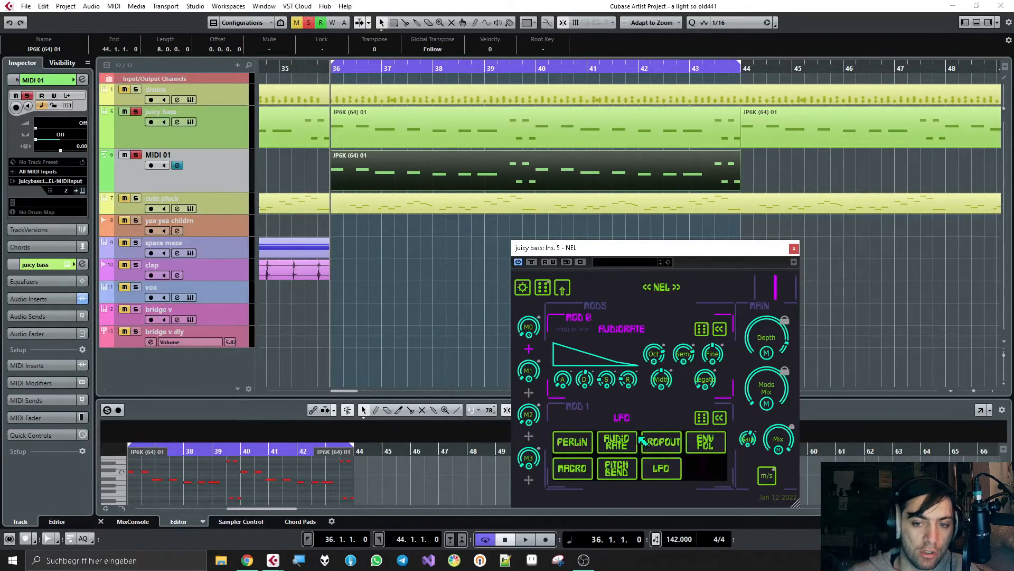
left_click(617, 446)
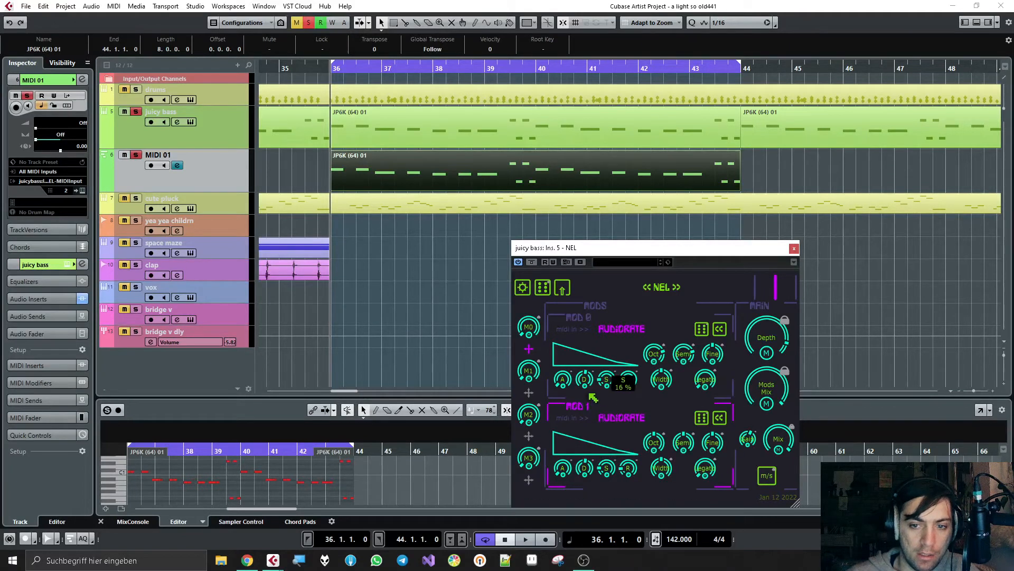
key("space")
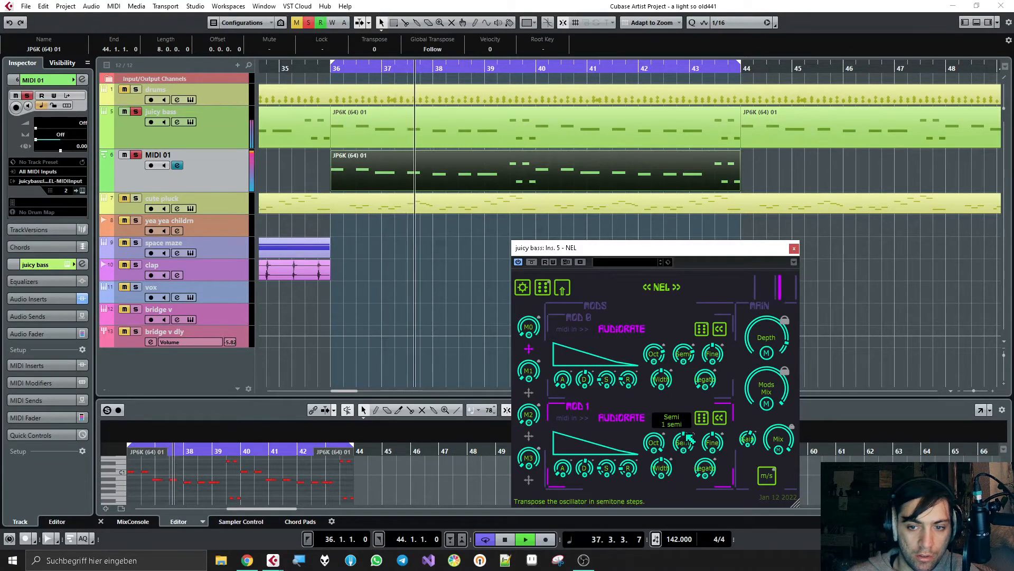
left_click_drag(682, 418, 682, 400)
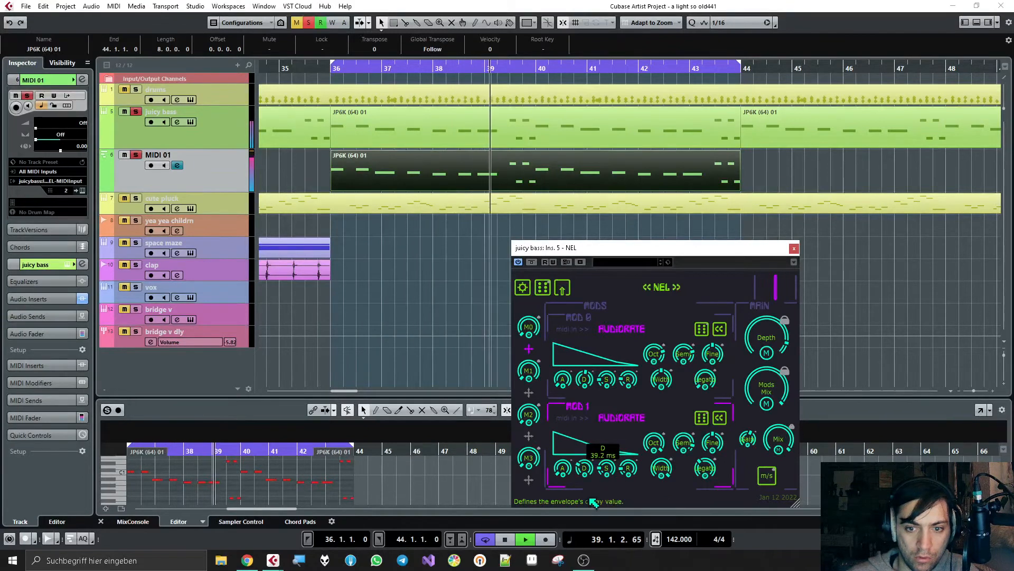
Step: Give Mod 1's envelope a short attack and decay, and rebalance the Mods Mix between the two modulators
left_click_drag(588, 467, 588, 453)
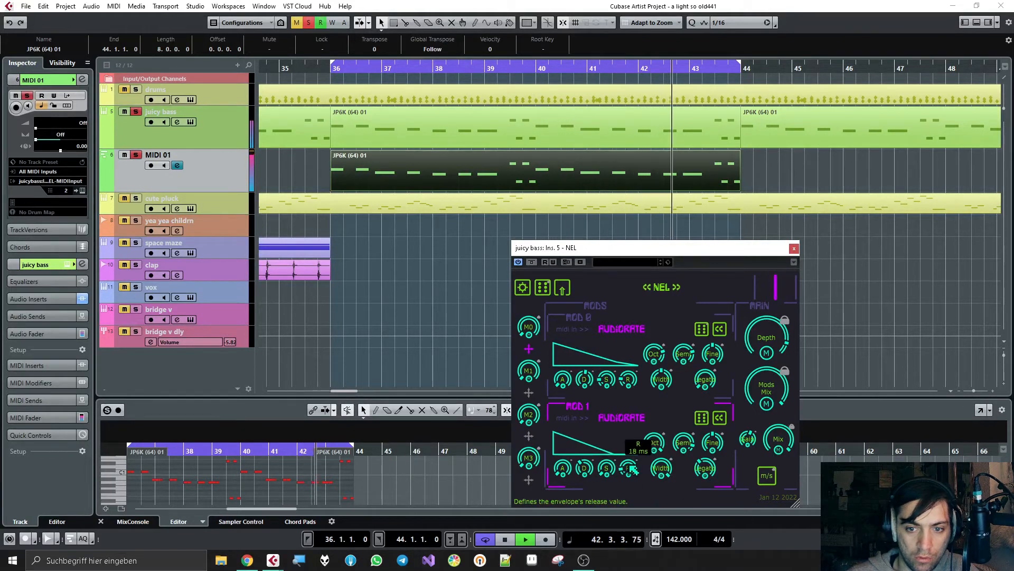
left_click_drag(563, 468, 565, 463)
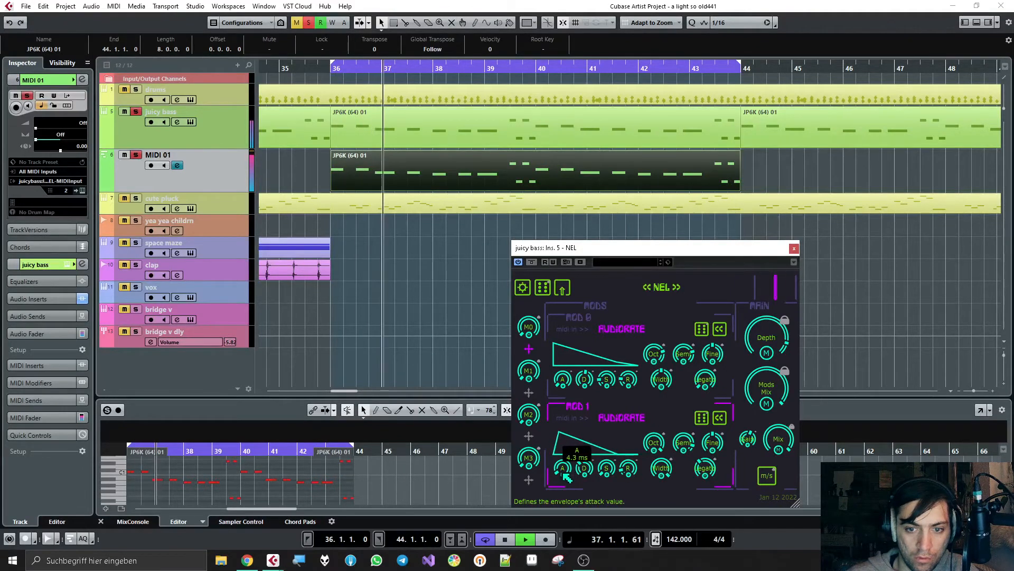
left_click_drag(584, 468, 601, 546)
left_click_drag(590, 451, 591, 433)
left_click_drag(765, 386, 787, 432)
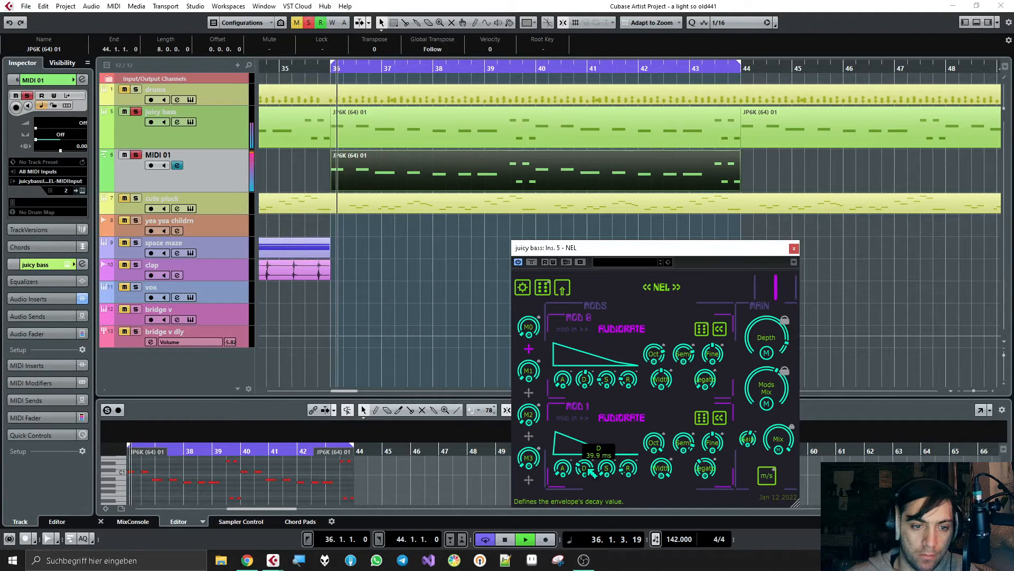
left_click_drag(592, 473, 592, 461)
left_click_drag(770, 384, 768, 364)
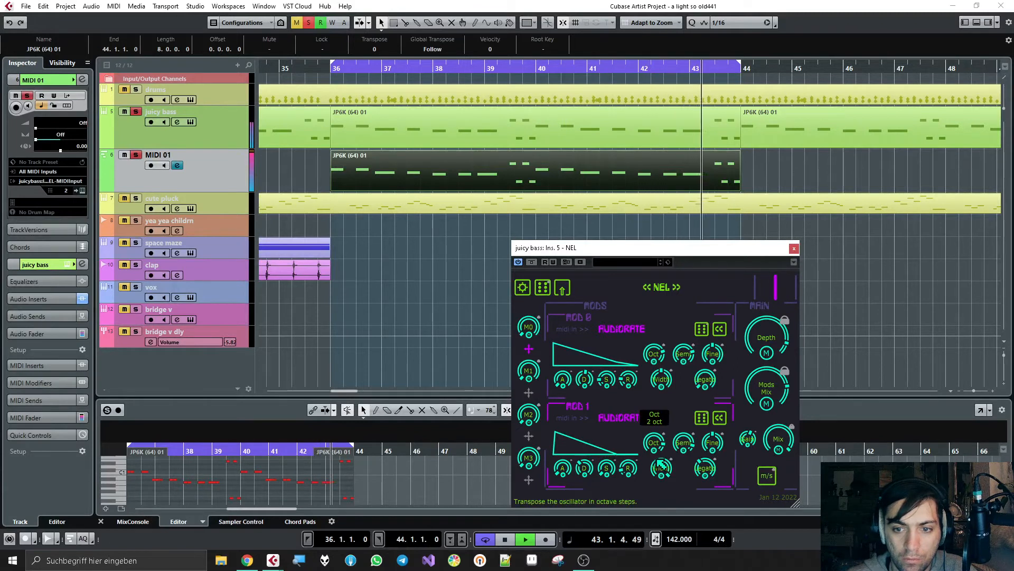
Step: Fine-tune NEL's Depth and Mod 1's decay with the Mods Mix at about 55 : 45, and stop playback
left_click_drag(670, 362, 664, 368)
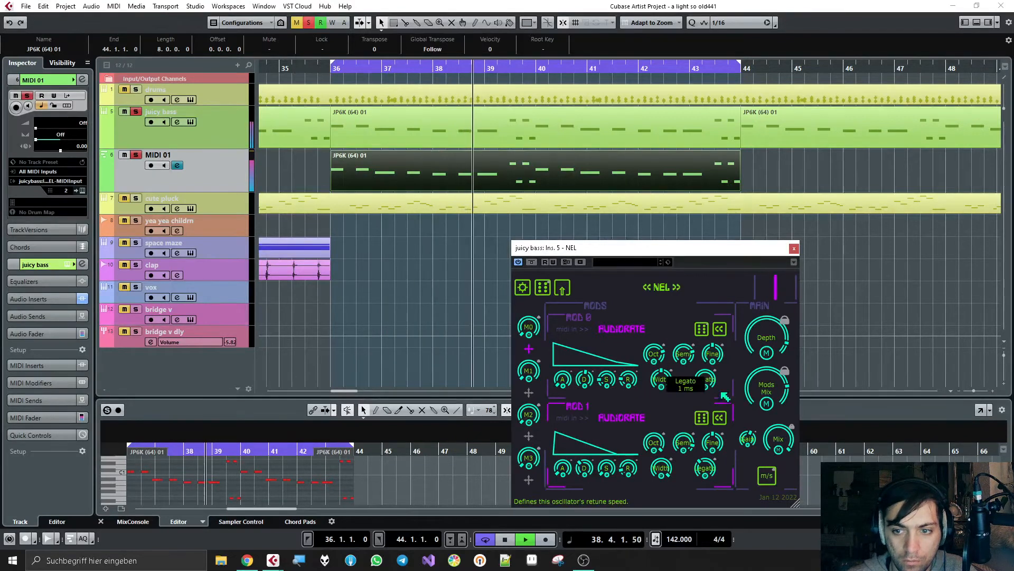
left_click_drag(752, 335, 766, 512)
mouse_move(767, 388)
left_mouse_down()
mouse_move(779, 424)
mouse_move(774, 397)
left_mouse_up()
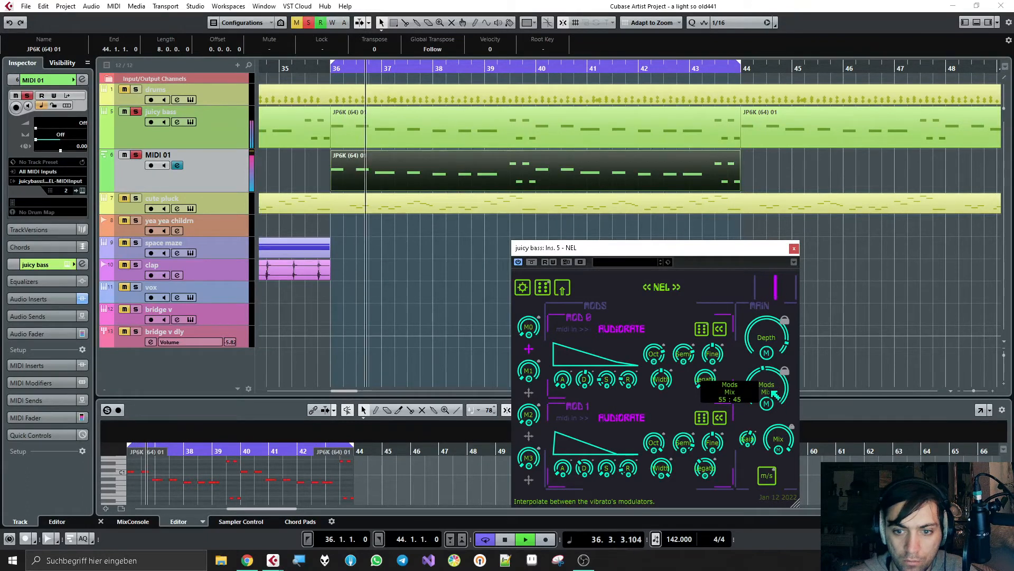
left_click_drag(582, 471, 588, 450)
mouse_move(776, 390)
left_mouse_down()
mouse_move(770, 356)
mouse_move(777, 393)
left_mouse_up()
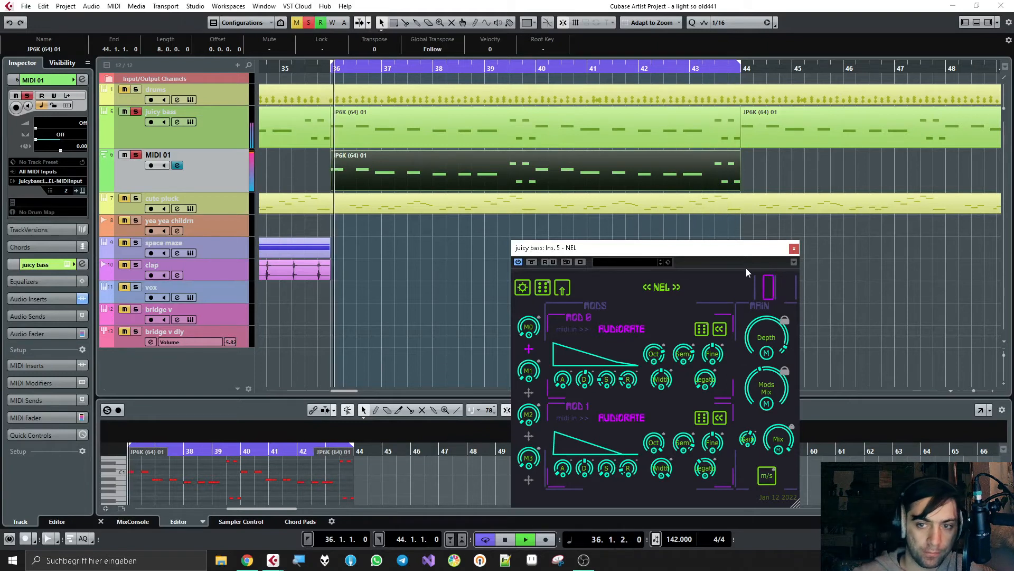
key("space")
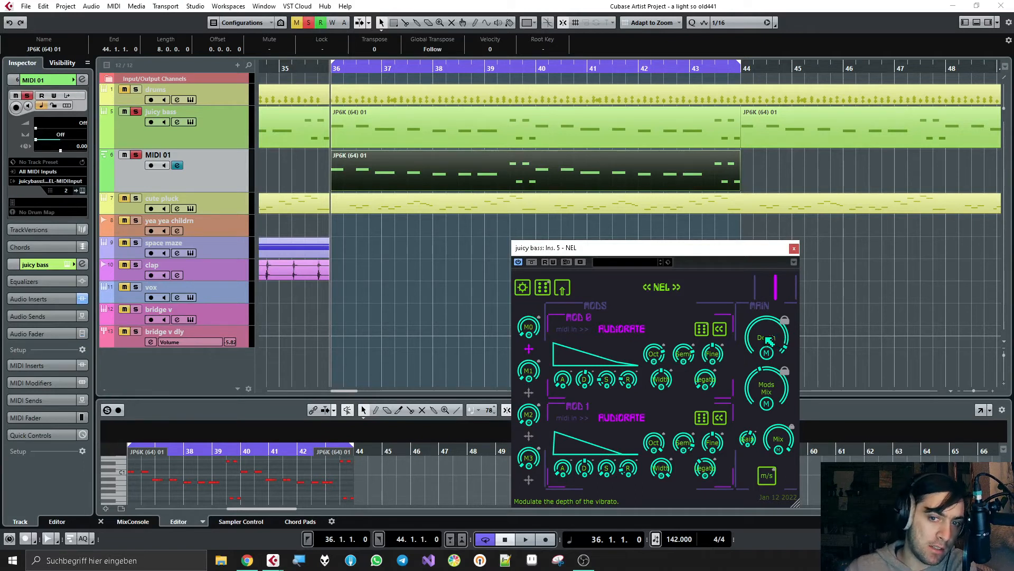
Step: Set NEL's buffer size to 30 ms in its audio options, and audition the effect with the Depth readjusted
left_click(527, 292)
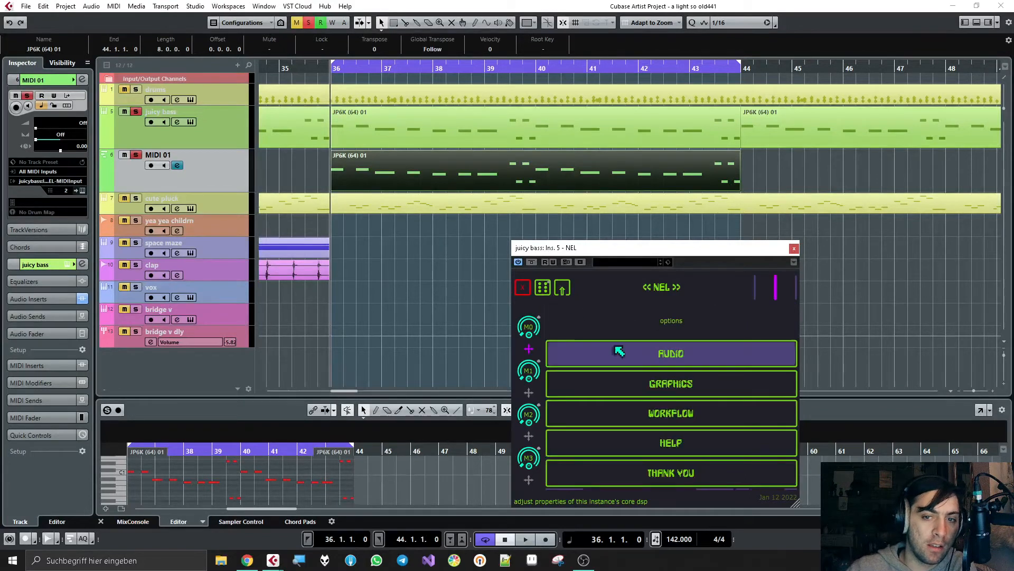
left_click(651, 352)
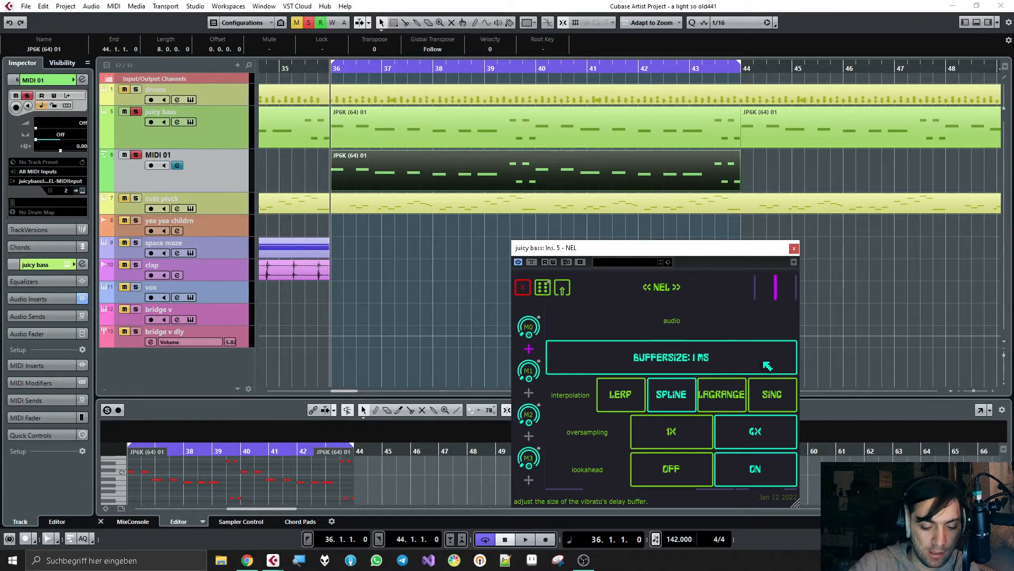
left_click(767, 366)
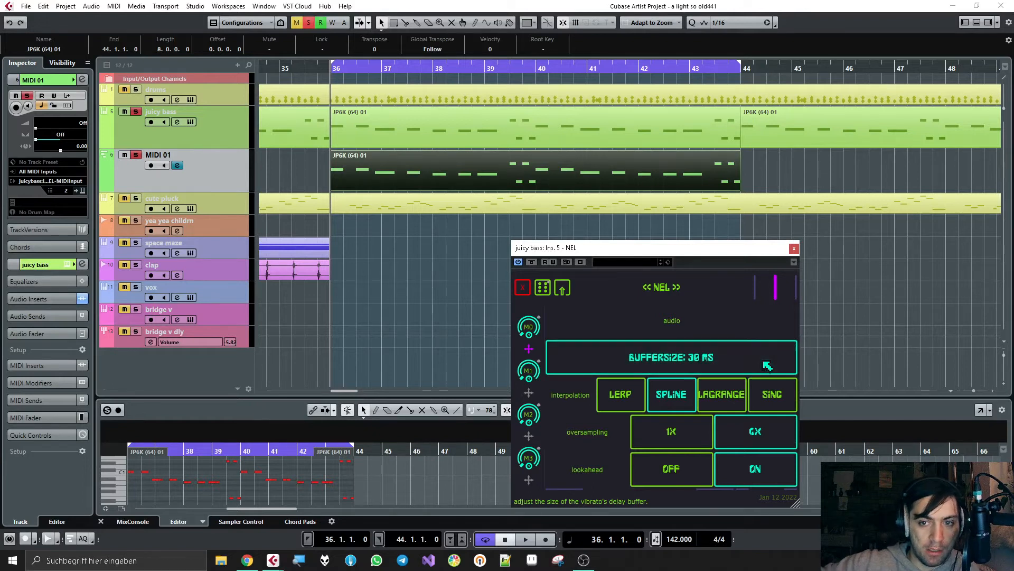
left_click(543, 290)
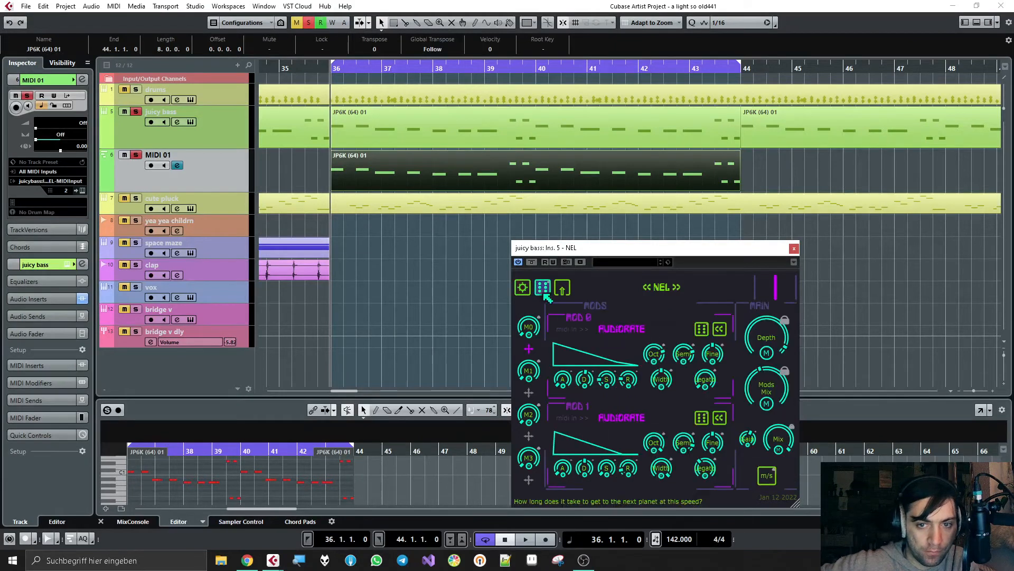
left_click_drag(788, 336, 789, 351)
key("space")
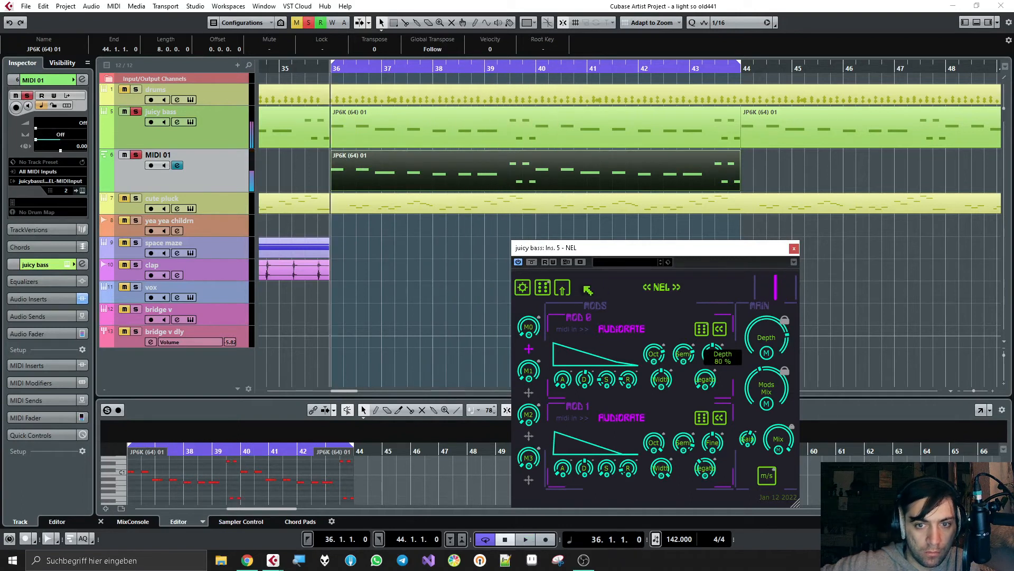
Step: Try 1x oversampling in NEL's audio options, return to the modulators, and restart loop playback
left_click(523, 289)
left_click(646, 357)
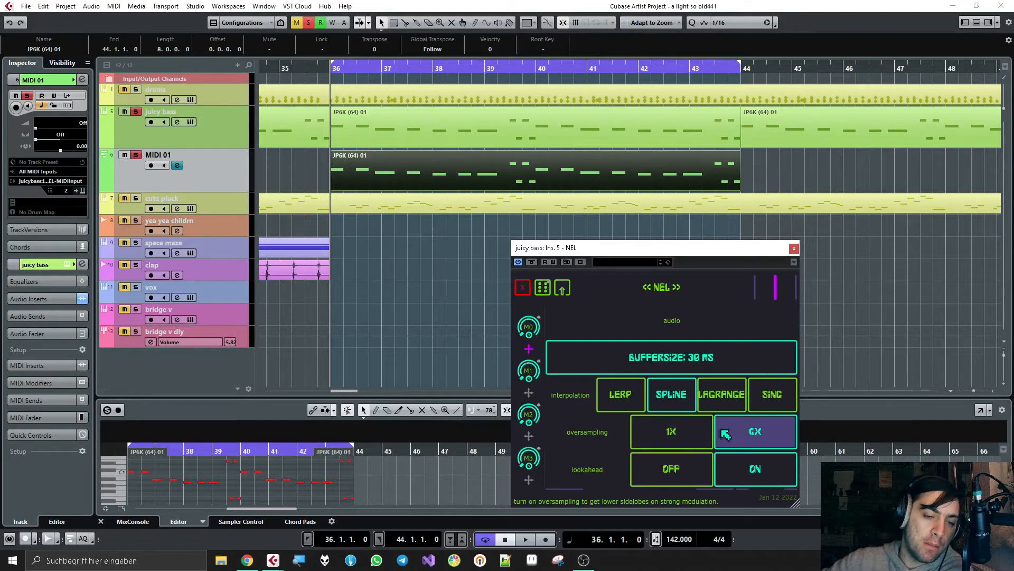
left_click(695, 442)
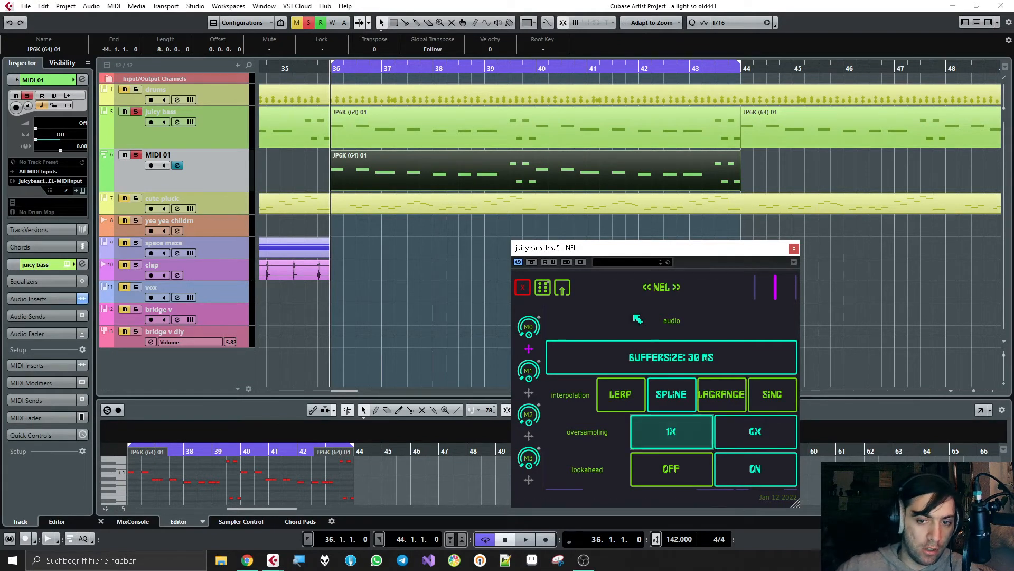
left_click(524, 289)
key("space")
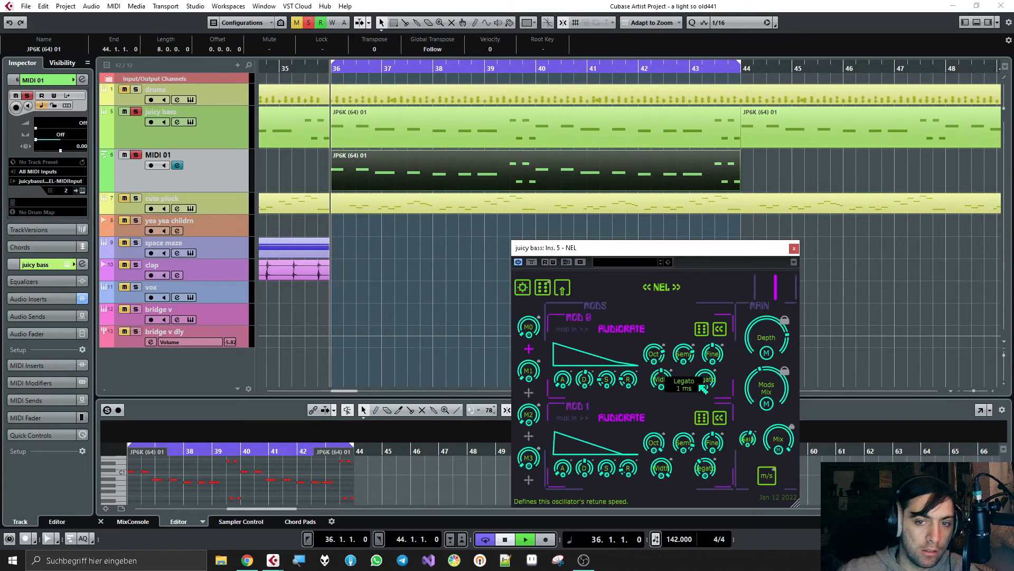
Step: Compare 4x and 1x oversampling in NEL's audio options while the loop plays
left_click(523, 287)
left_click(673, 351)
left_click(746, 435)
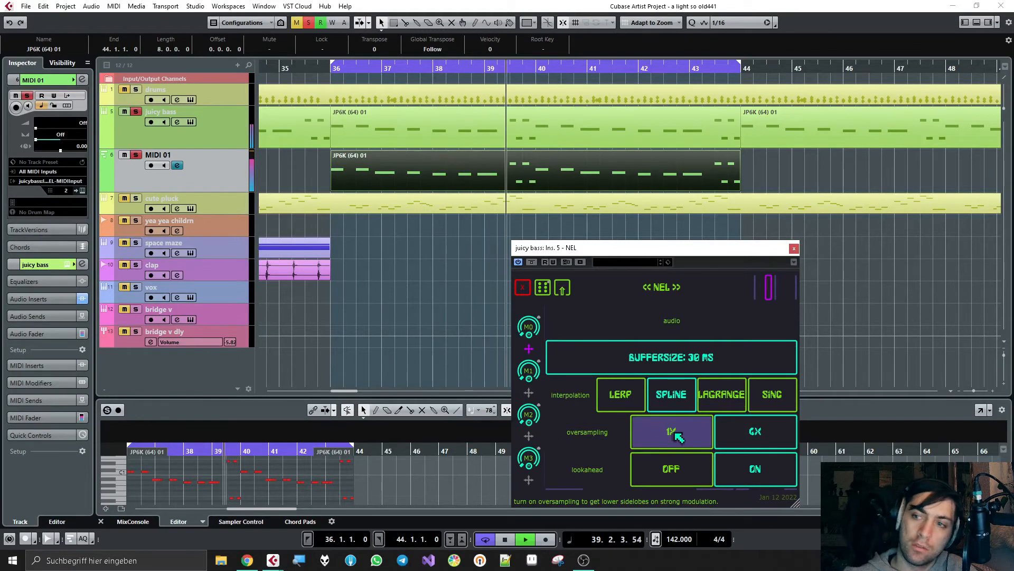
left_click(679, 434)
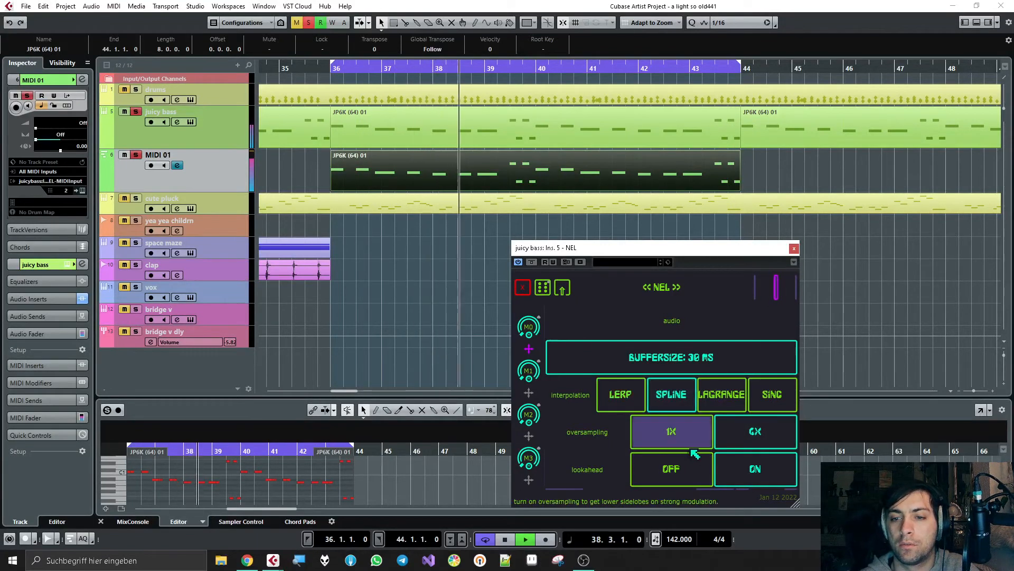
Step: Stop playback, set NEL's buffer size to 101 ms in its audio options, and return to the modulators
left_click(524, 288)
key("space")
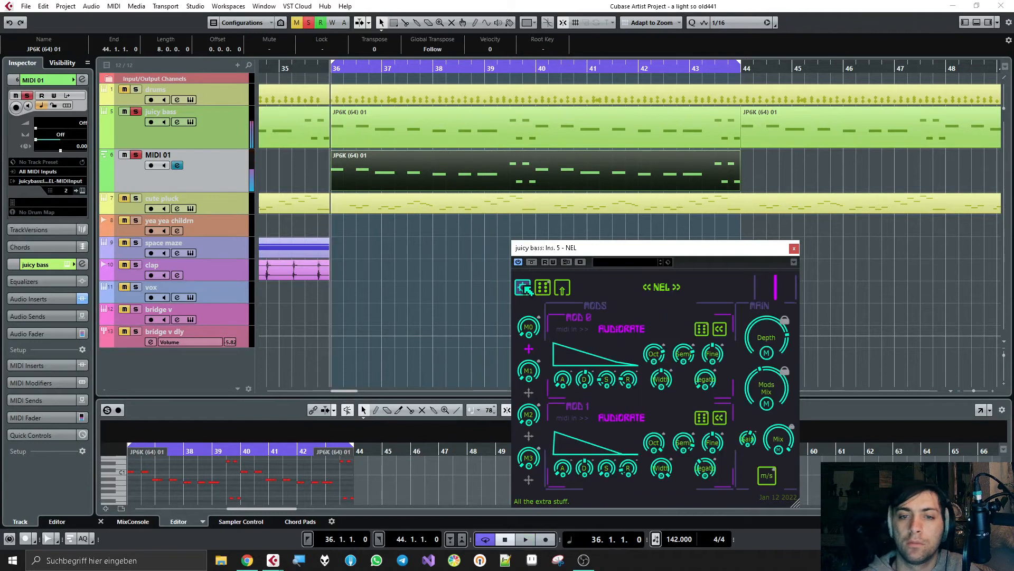
left_click(524, 288)
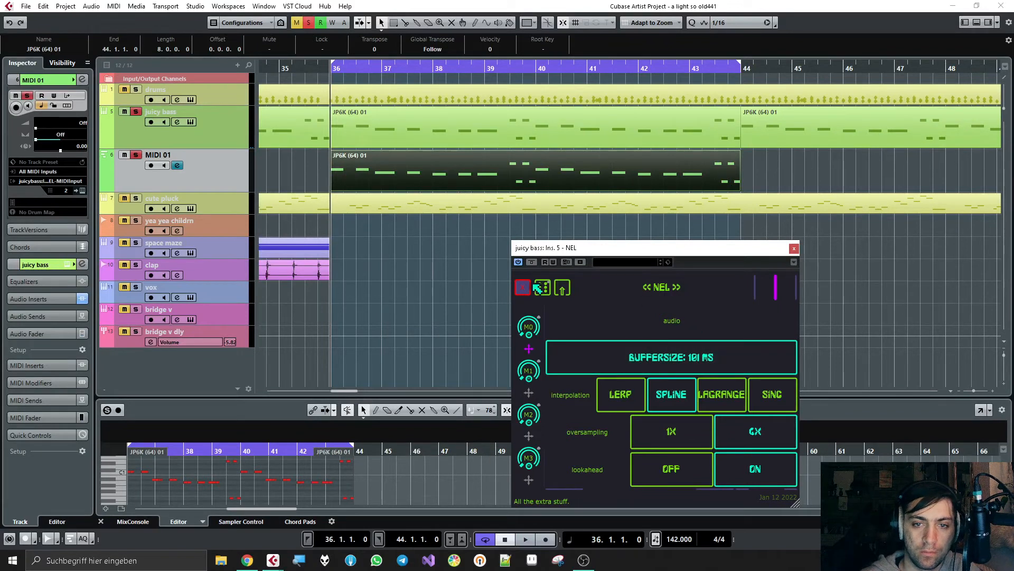
left_click(538, 285)
Step: While the loop plays, set NEL's Depth to about 87 %, readjust Mod 1's decay and shorten Mod 0's decay to about 42 ms
mouse_move(791, 365)
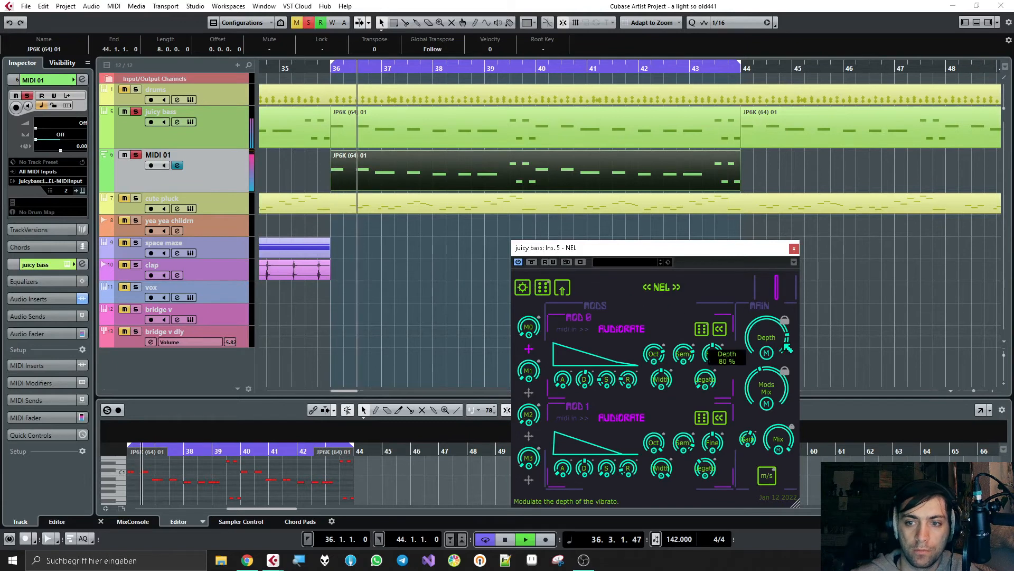
mouse_move(791, 365)
left_mouse_down()
mouse_move(785, 333)
mouse_move(782, 351)
left_mouse_up()
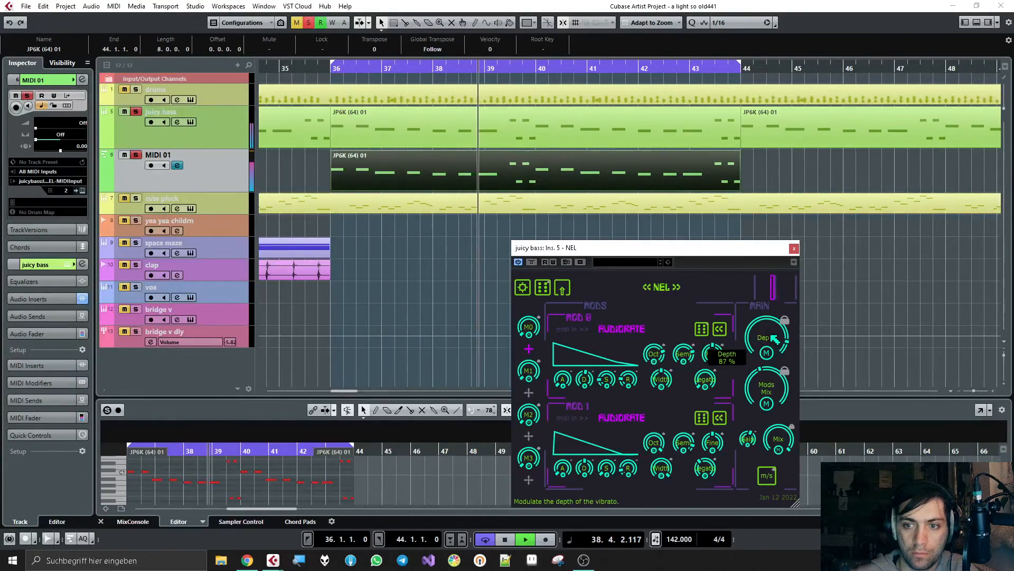
mouse_move(588, 388)
mouse_move(588, 389)
left_mouse_down()
mouse_move(591, 362)
mouse_move(596, 397)
left_mouse_up()
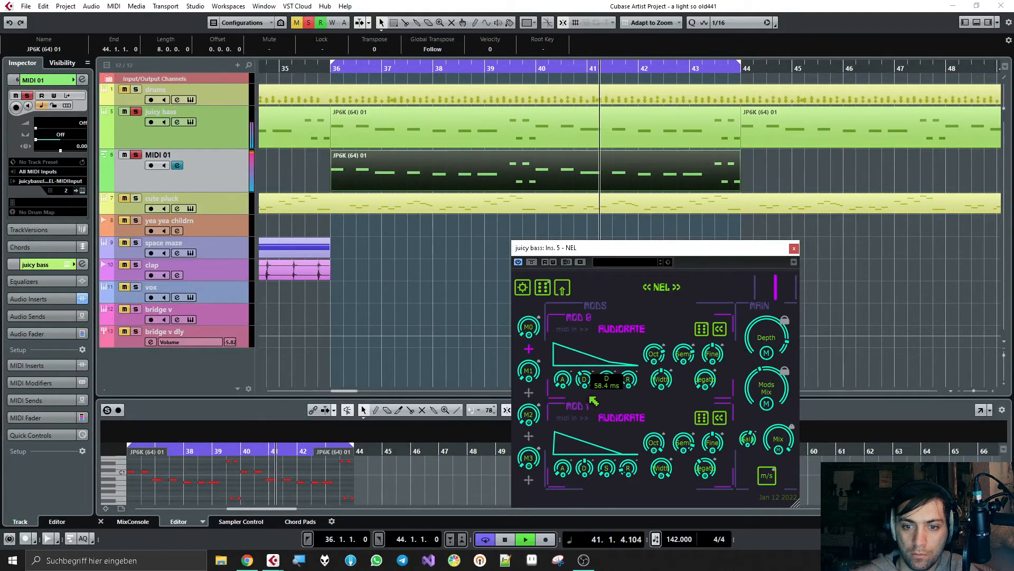
left_click_drag(585, 468, 586, 446)
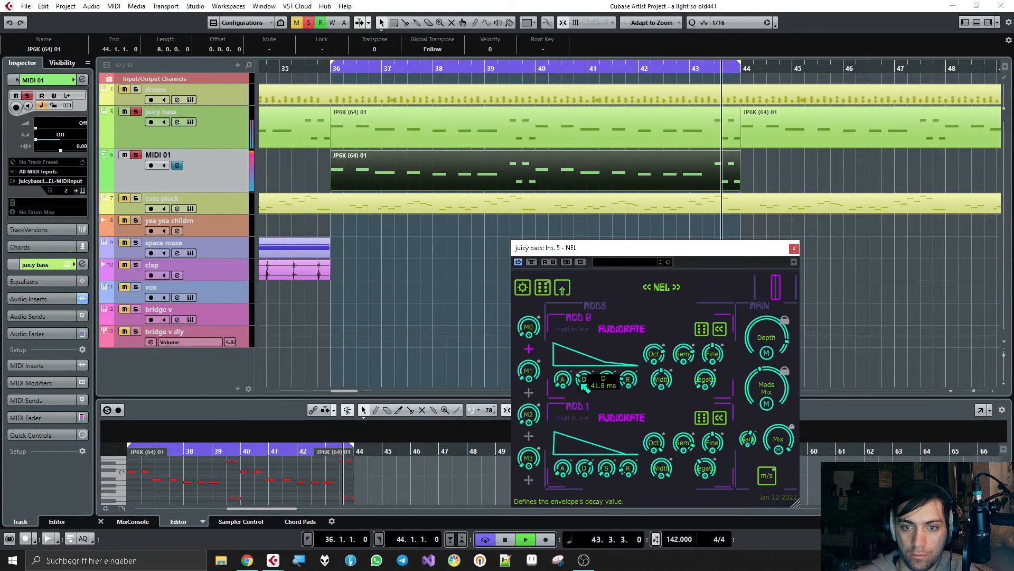
left_click_drag(584, 388, 584, 384)
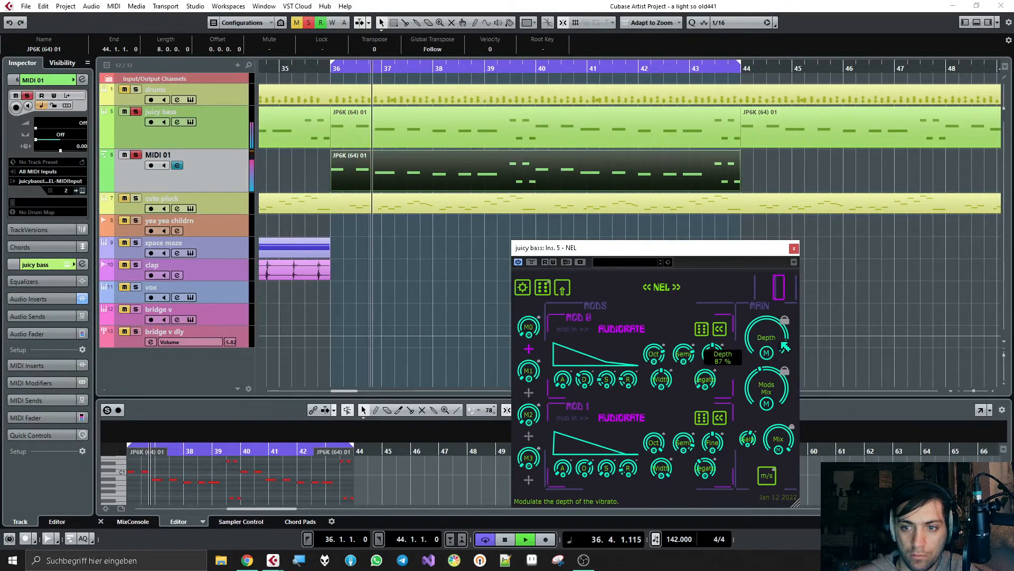
Step: Set NEL's Mods Mix to about 64 : 36, Mix to about 34 : 66 and Depth to about 92 %
mouse_move(785, 392)
left_mouse_down()
mouse_move(786, 419)
mouse_move(783, 399)
left_mouse_up()
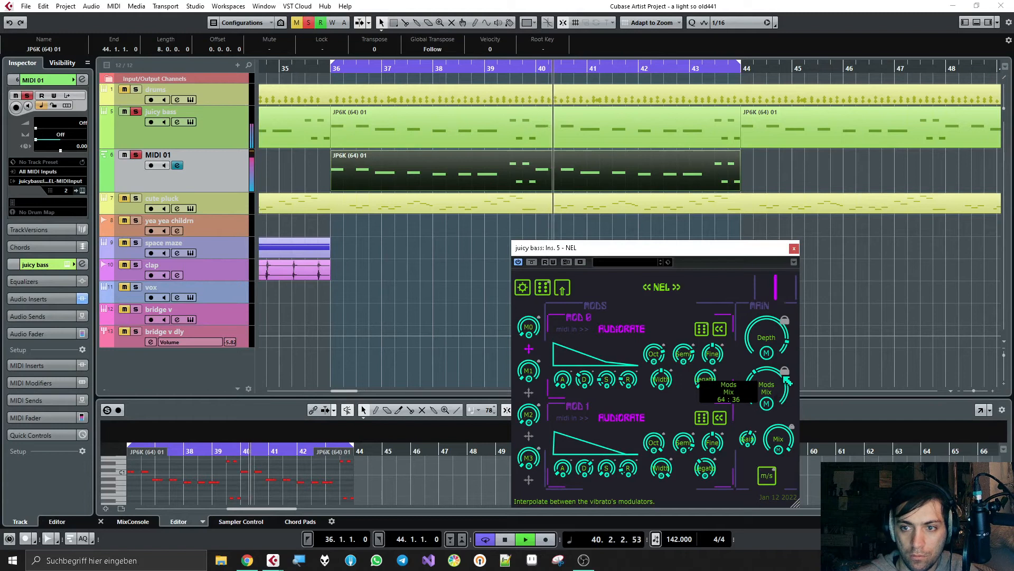
left_click_drag(784, 437, 788, 476)
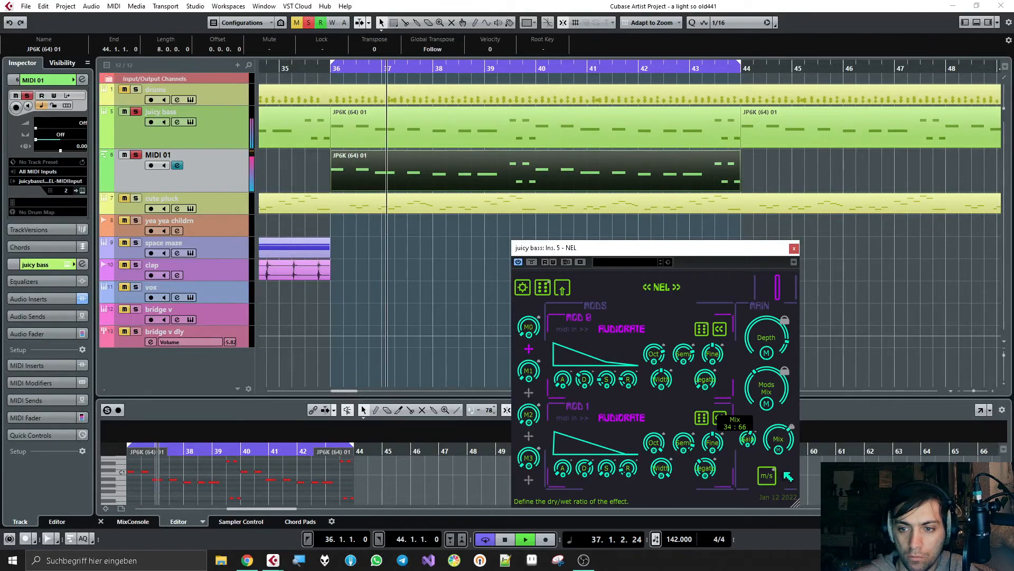
mouse_move(772, 333)
left_mouse_down()
mouse_move(777, 321)
mouse_move(773, 328)
left_mouse_up()
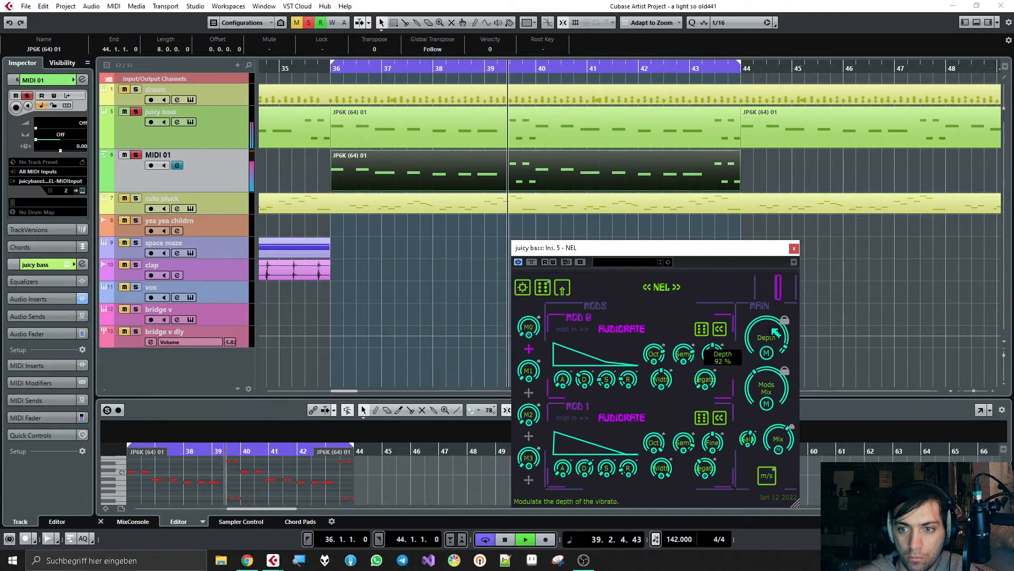
Step: Stop playback, clear the solo on juicy bass and MIDI 01, and restart playback with the full arrangement
key("space")
left_click(139, 156)
key("space")
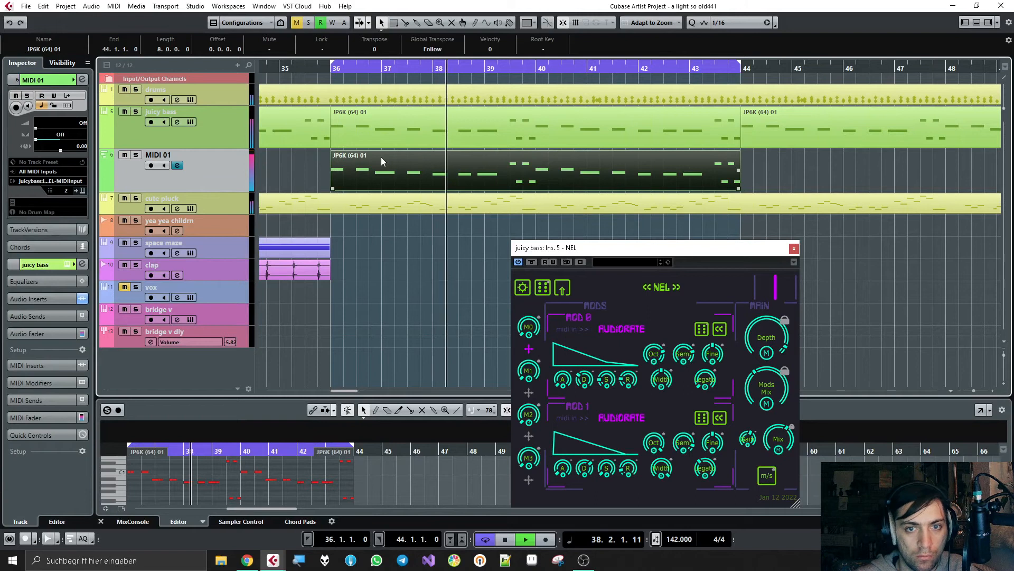
Step: Duplicate the MIDI 01 part to bar 44 and extend the loop range to bar 50
key("ctrl+d")
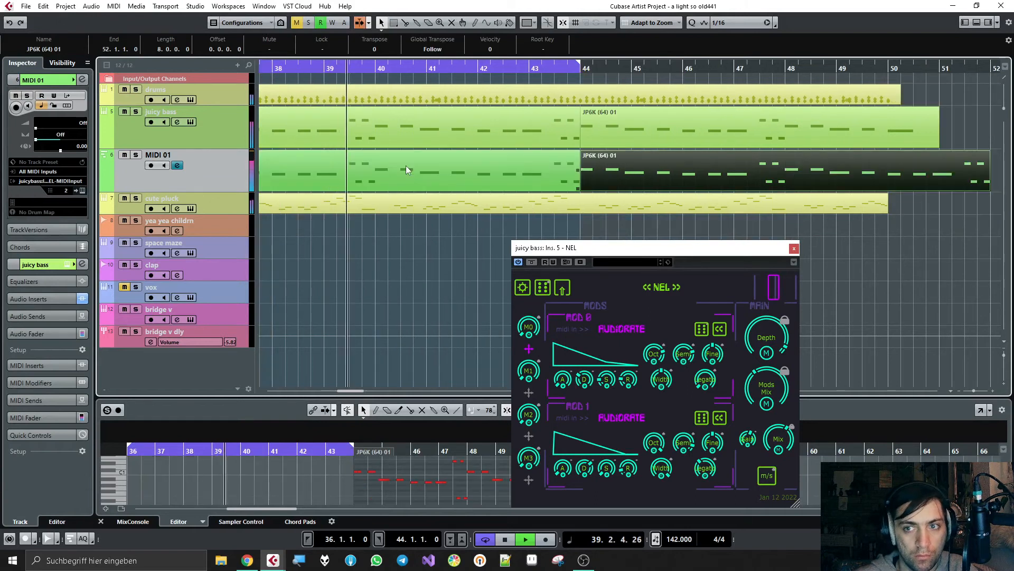
scroll(406, 166, "down", 2)
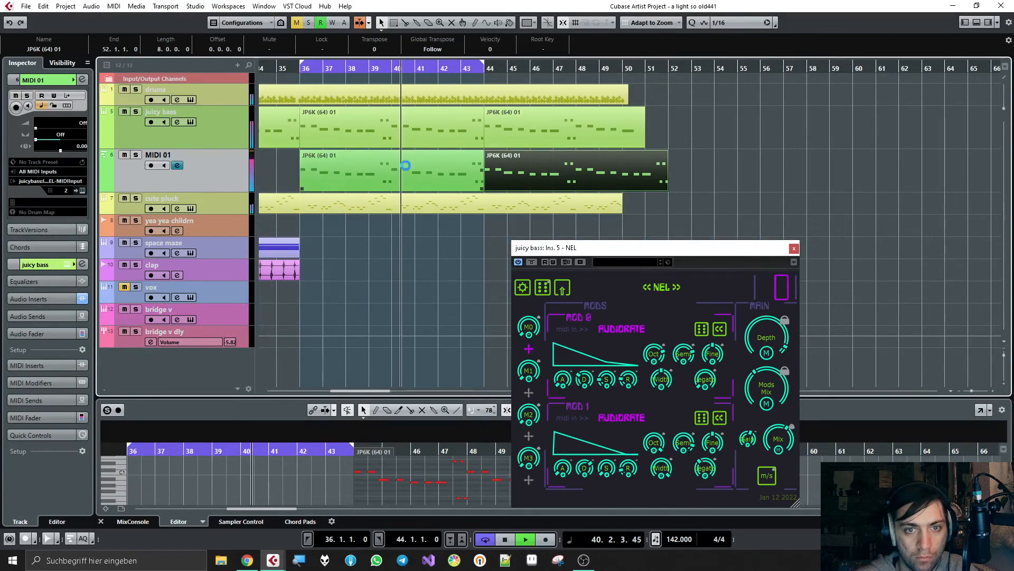
left_click_drag(483, 66, 625, 69)
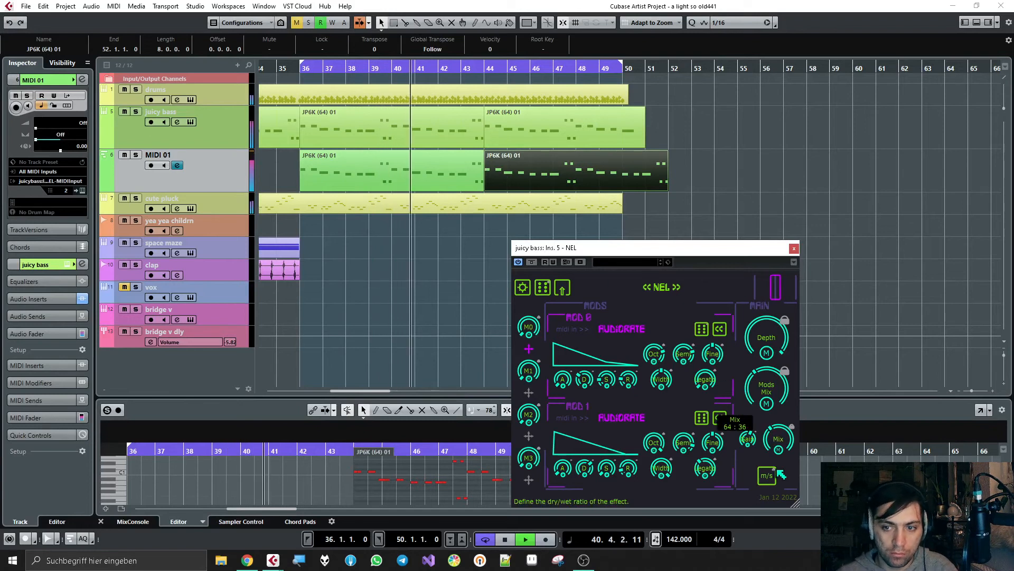
Step: Set NEL's Mix to about 55 : 45 and close the plugin window
left_click_drag(778, 470, 777, 428)
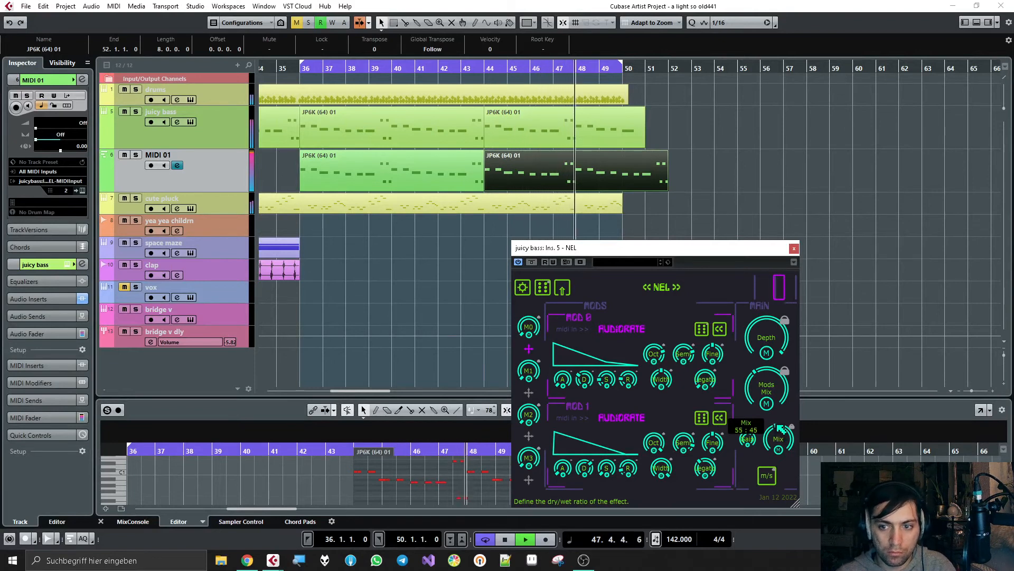
left_click(795, 248)
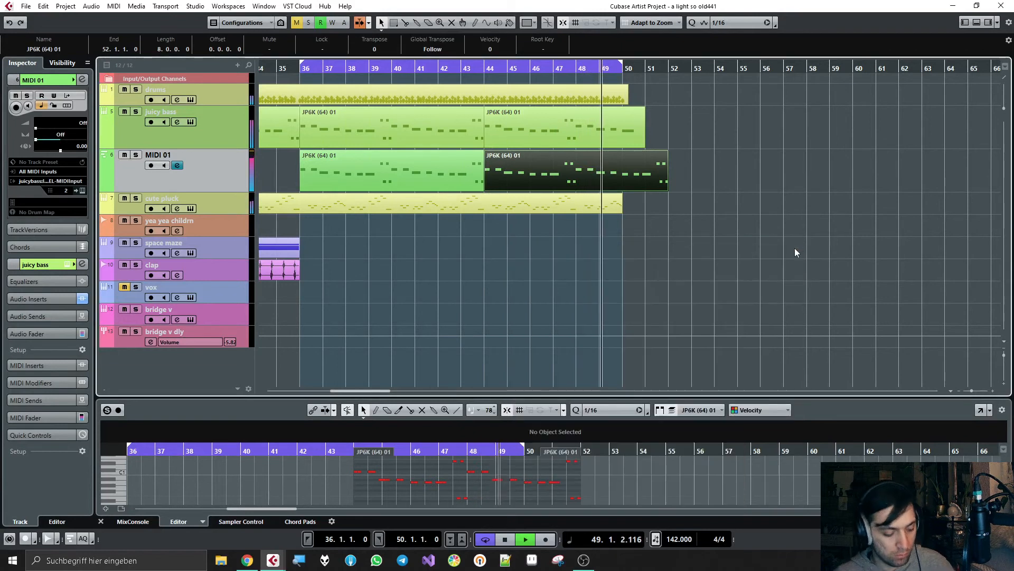
left_click(790, 255)
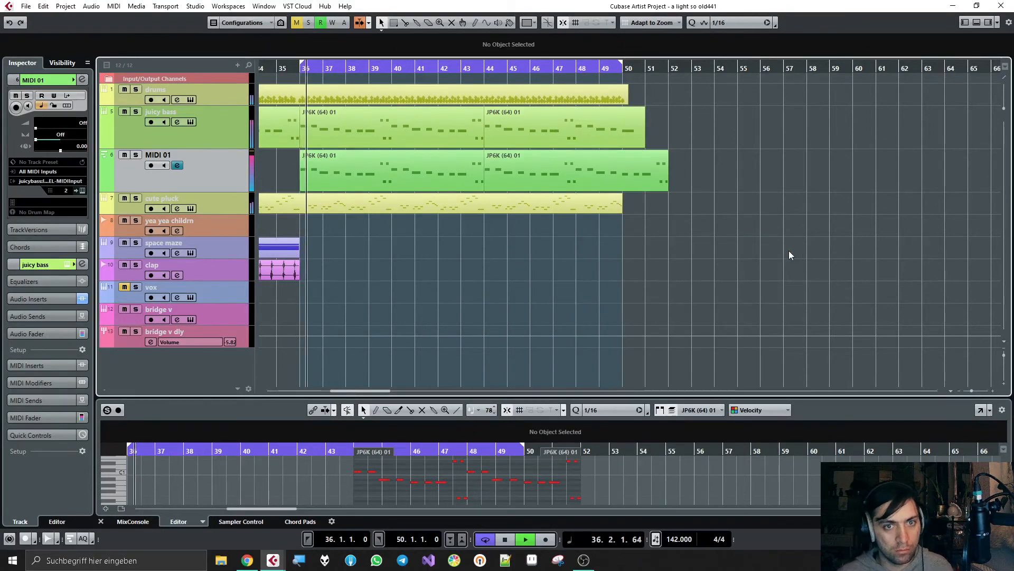
Step: Compare the playing loop with the MIDI 01 track muted and unmuted, keeping its bar 44 part selected
left_click(613, 154)
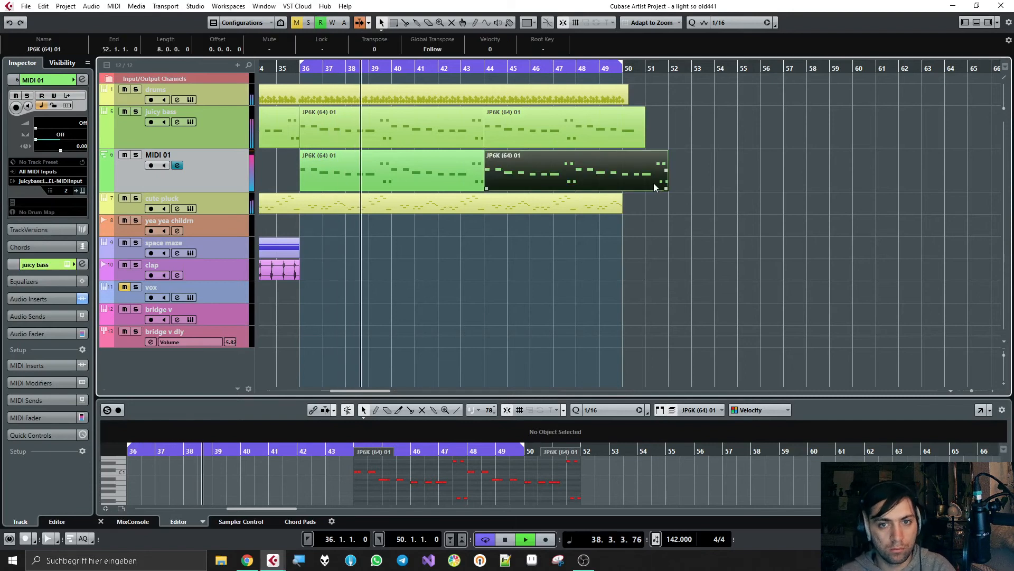
left_click(122, 156)
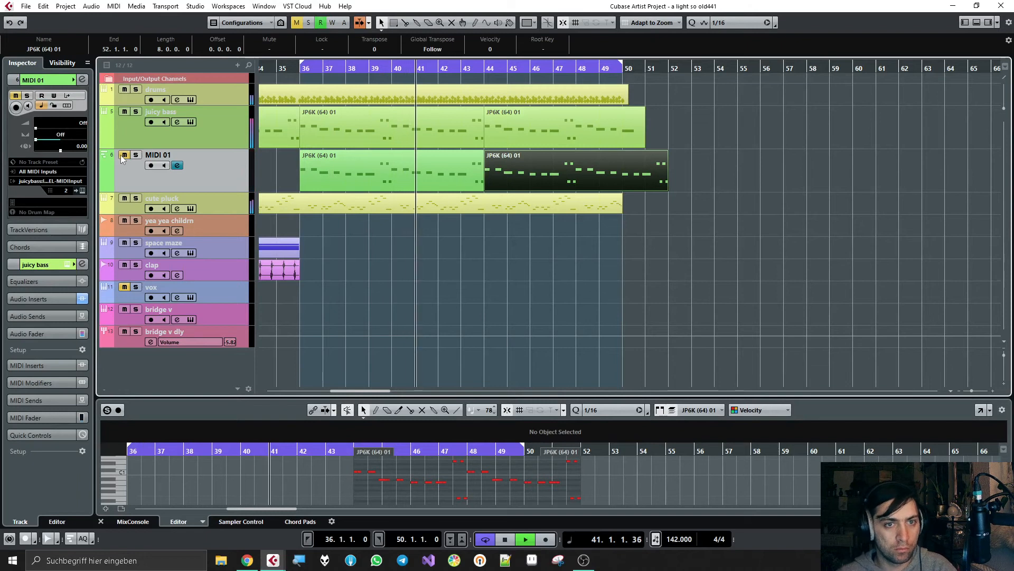
left_click(124, 155)
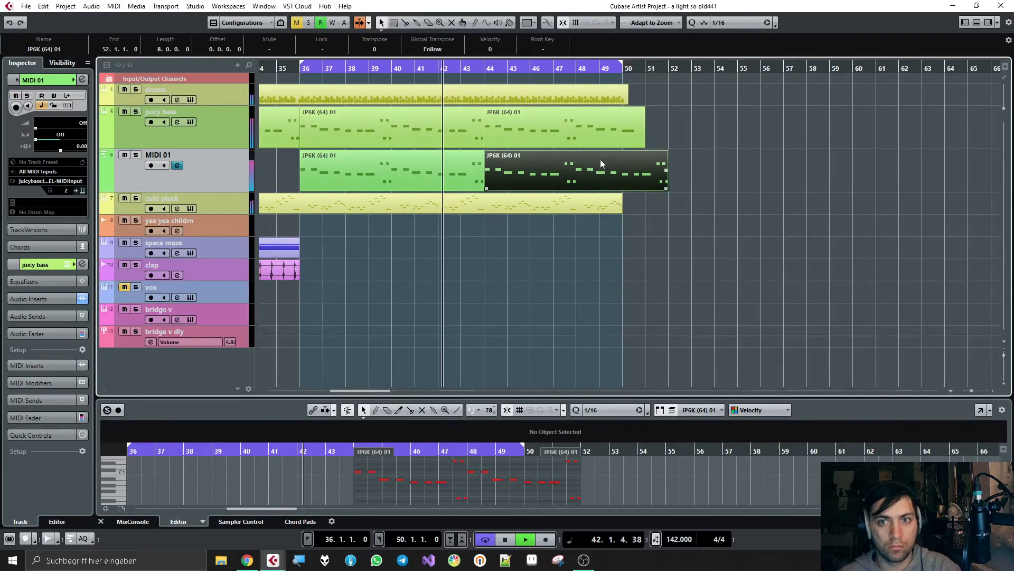
Step: Replace MIDI 01's bar 44 part with a copy of the shorter juicy bass part ending at bar 51
key("Delete")
left_click(591, 138)
key("ctrl+d")
left_click_drag(685, 132, 512, 186)
Step: Glue the two adjacent MIDI 01 parts into one part spanning bars 36 to 51, and stop playback
right_click(445, 173)
left_click(484, 173)
left_click(455, 171)
right_click(450, 170)
left_click(450, 170)
key("space")
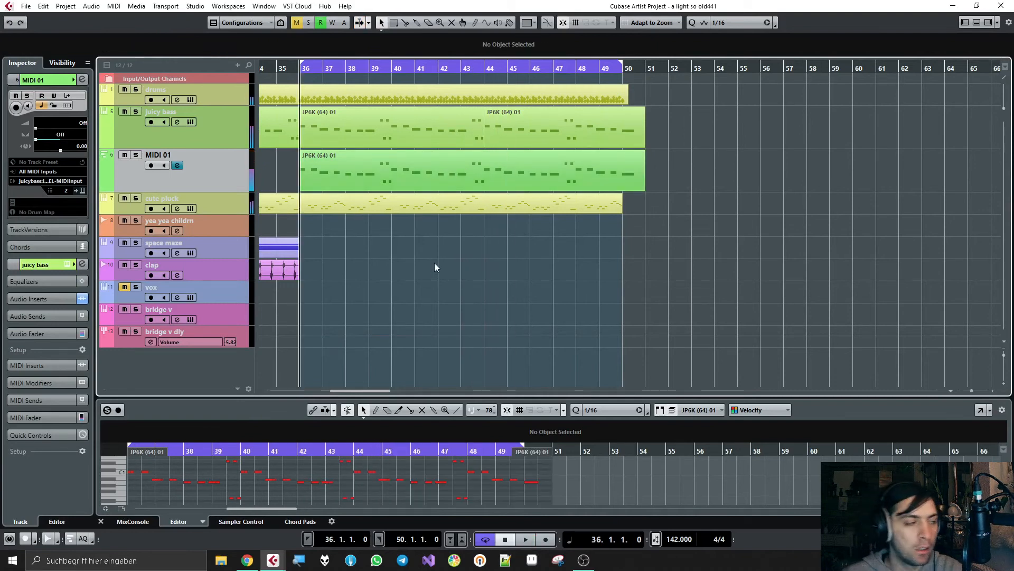
Step: Move the MIDI 01 part to bar 54, put a copy of cute pluck's bar 36 part in its place, and start playback
left_click(413, 187)
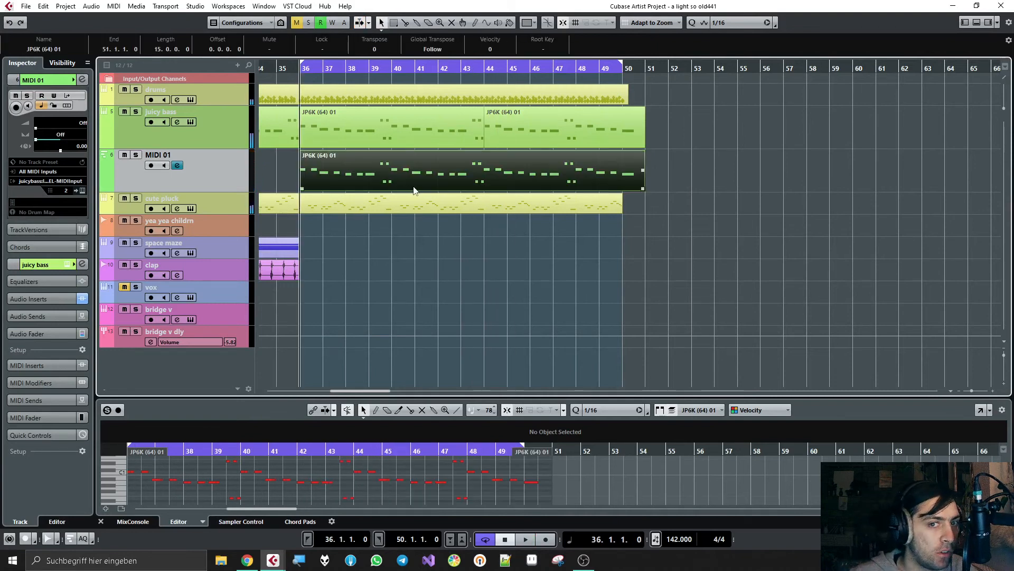
left_click(310, 201)
key("ctrl+d")
left_click_drag(334, 182, 755, 163)
left_click_drag(682, 207, 363, 170)
key("space")
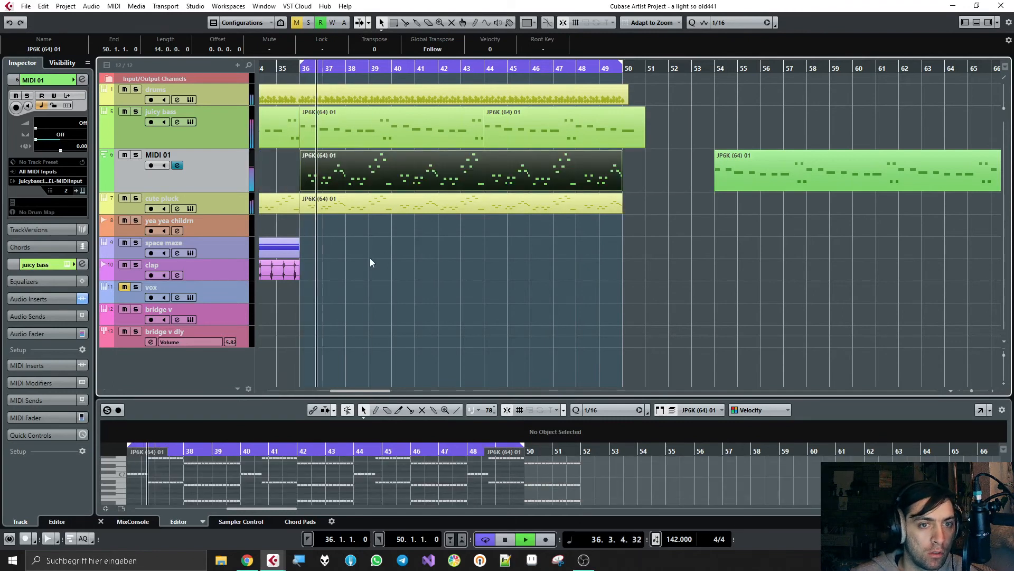
Step: Open MIDI 01's bar 36 part in a separate Key Editor window and transpose all its notes down one octave
left_click(370, 257)
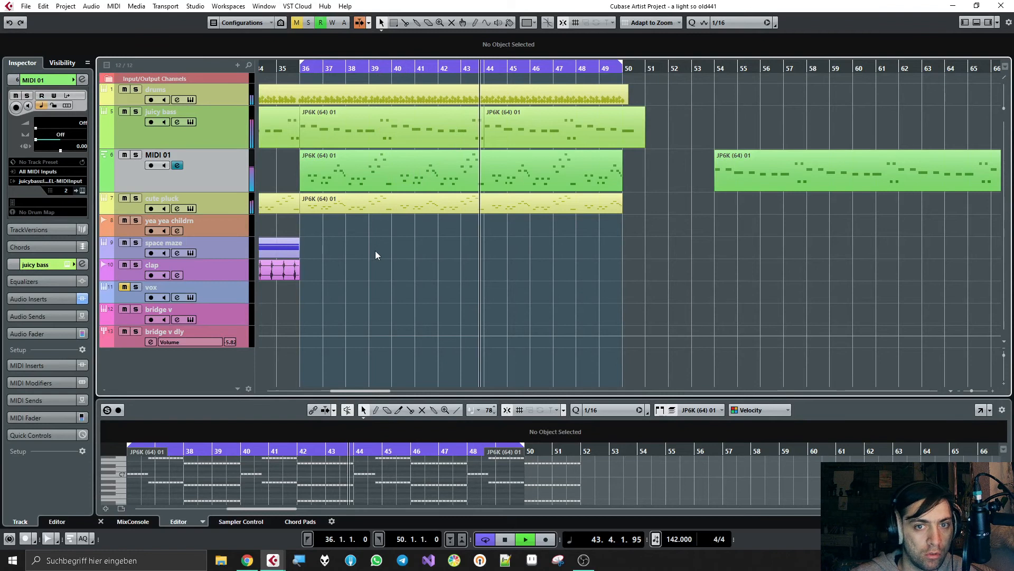
left_click(411, 175)
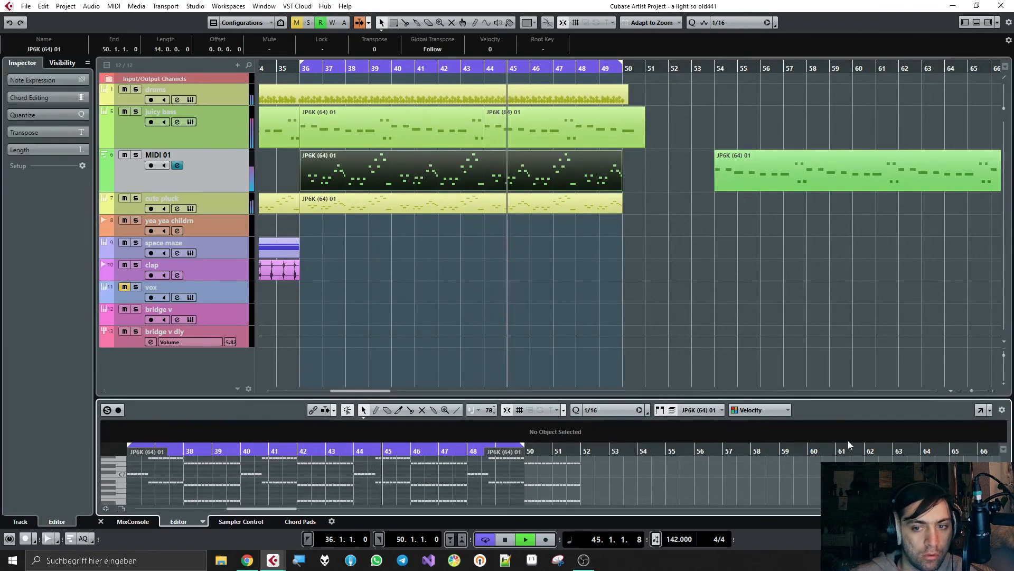
left_click(980, 411)
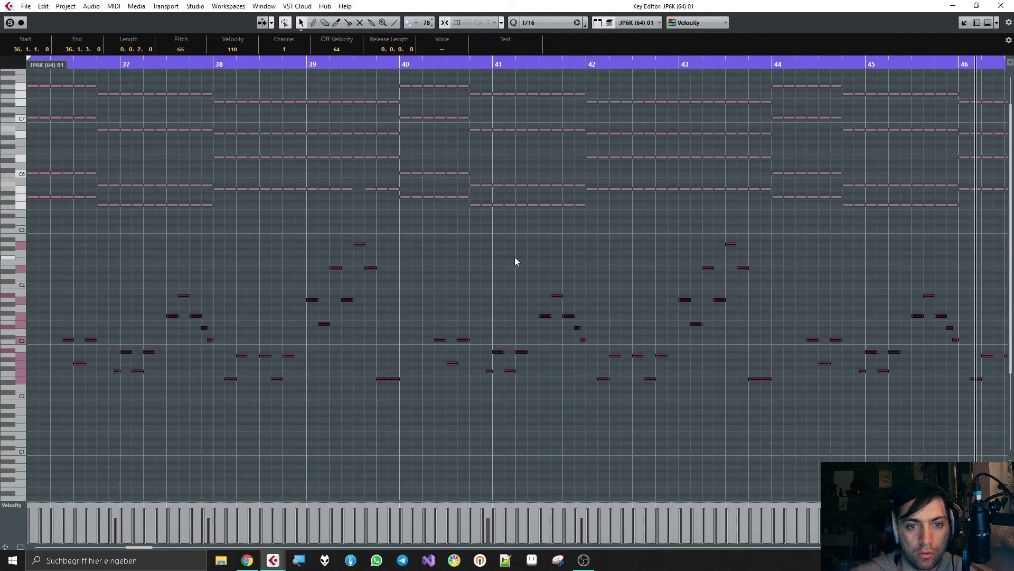
key("shift+Down")
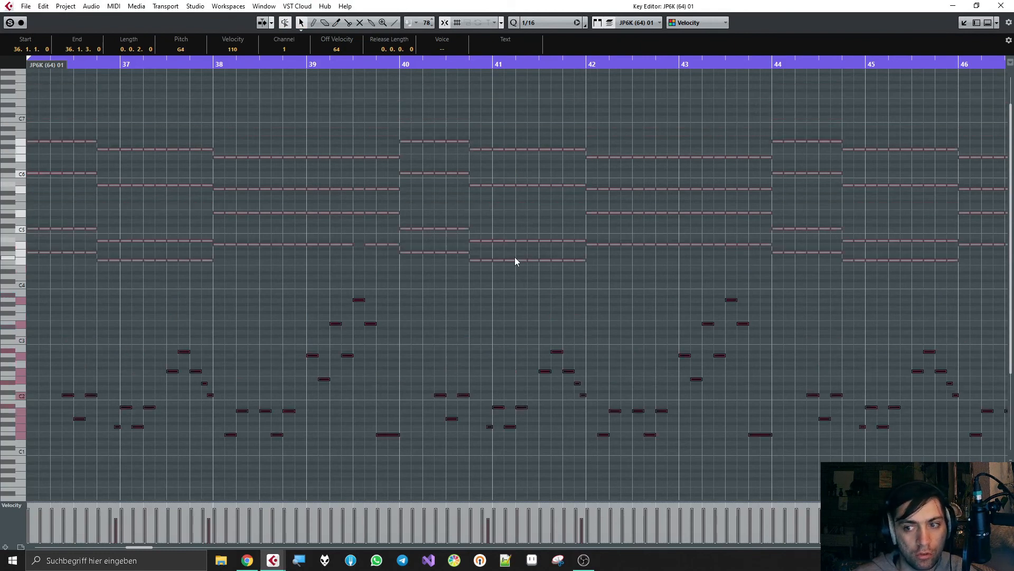
Step: Transpose the part's notes down another octave, close the Key Editor and stop playback
scroll(514, 257, "down", 4, "ctrl")
scroll(514, 261, "down", 5)
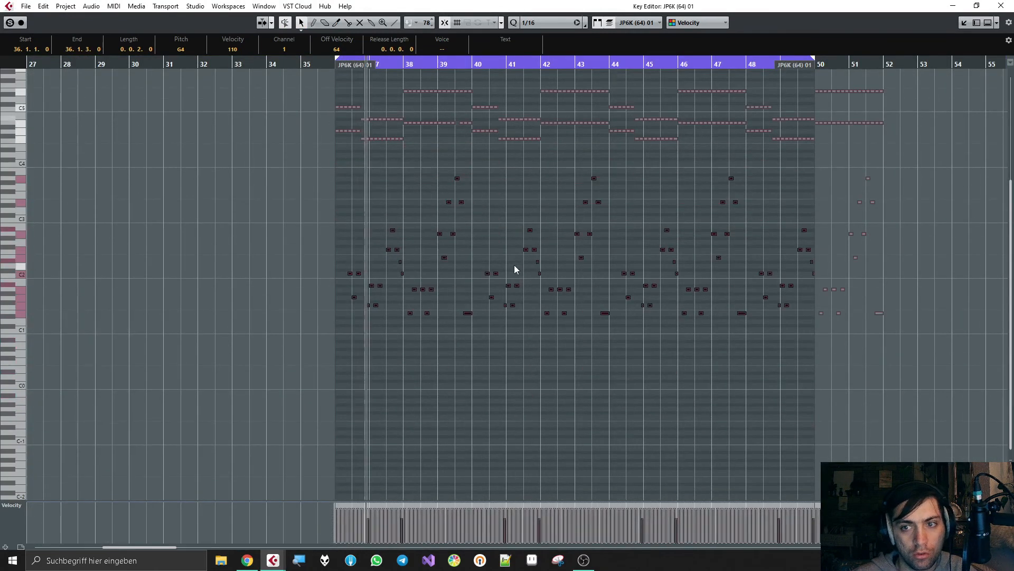
key("shift+Down")
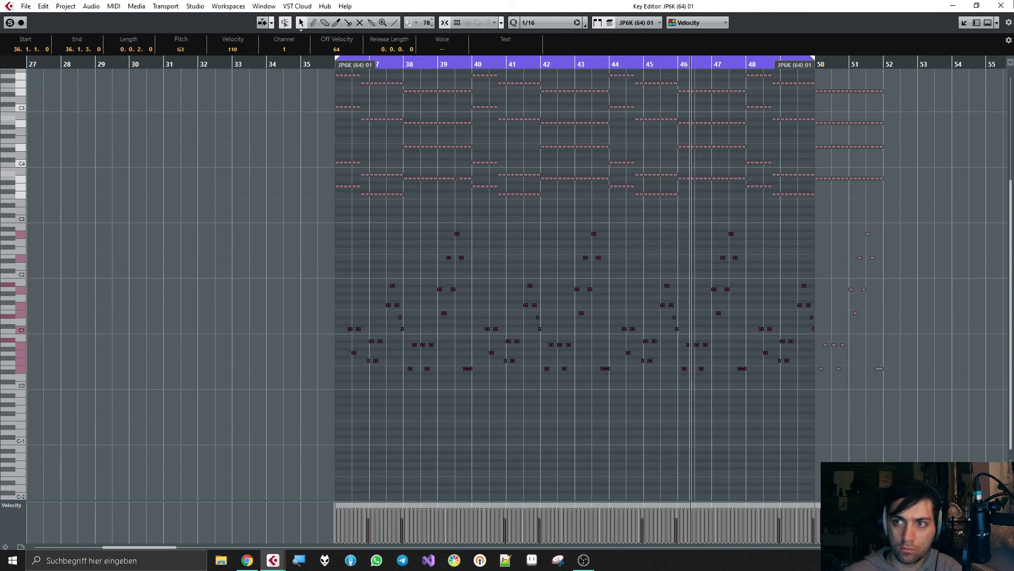
left_click(1001, 6)
left_click(742, 266)
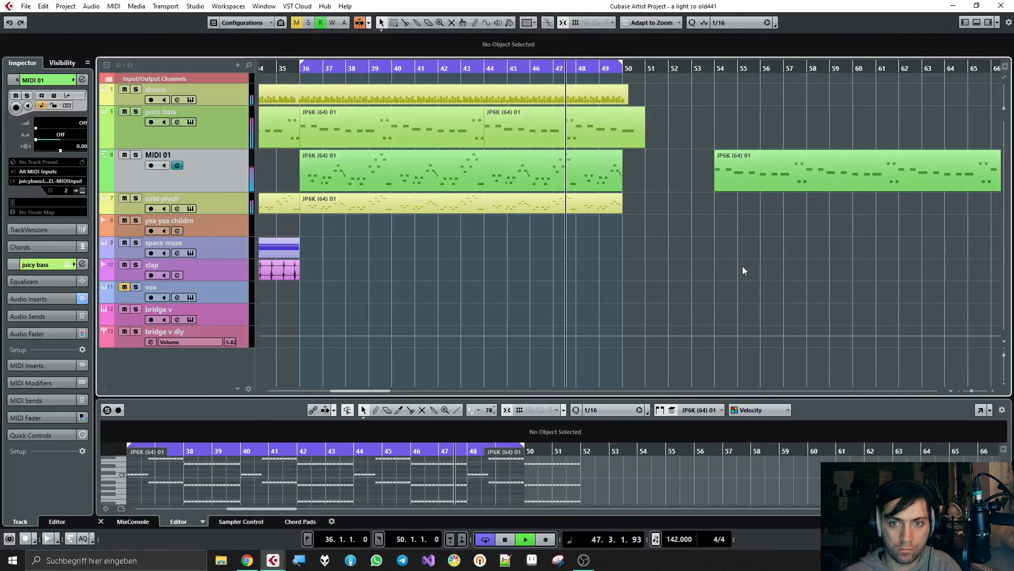
key("space")
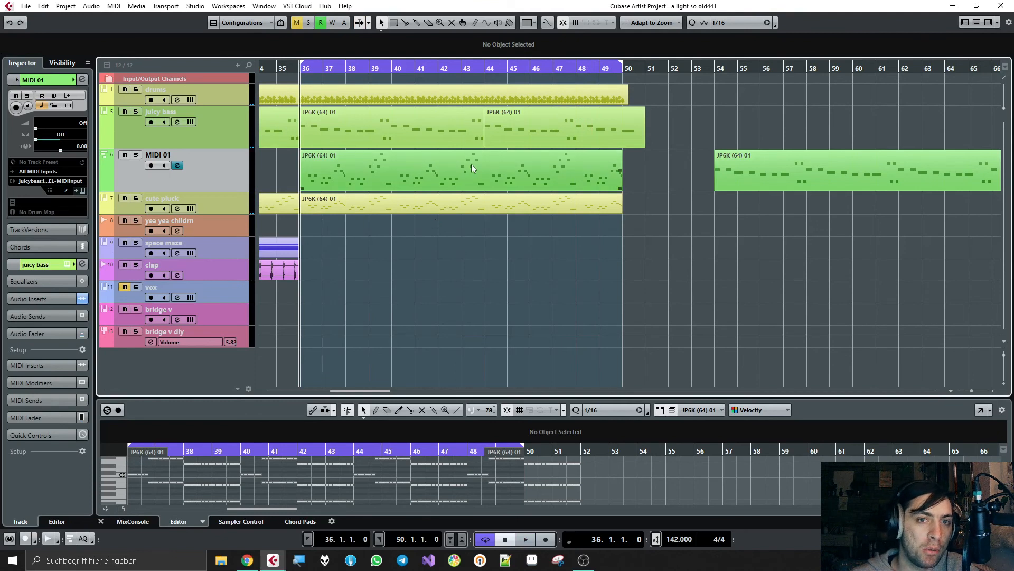
Step: Show the whole arrangement and shrink the juicy bass and MIDI 01 tracks to minimum height
scroll(377, 184, "down", 3)
scroll(377, 184, "left", 3)
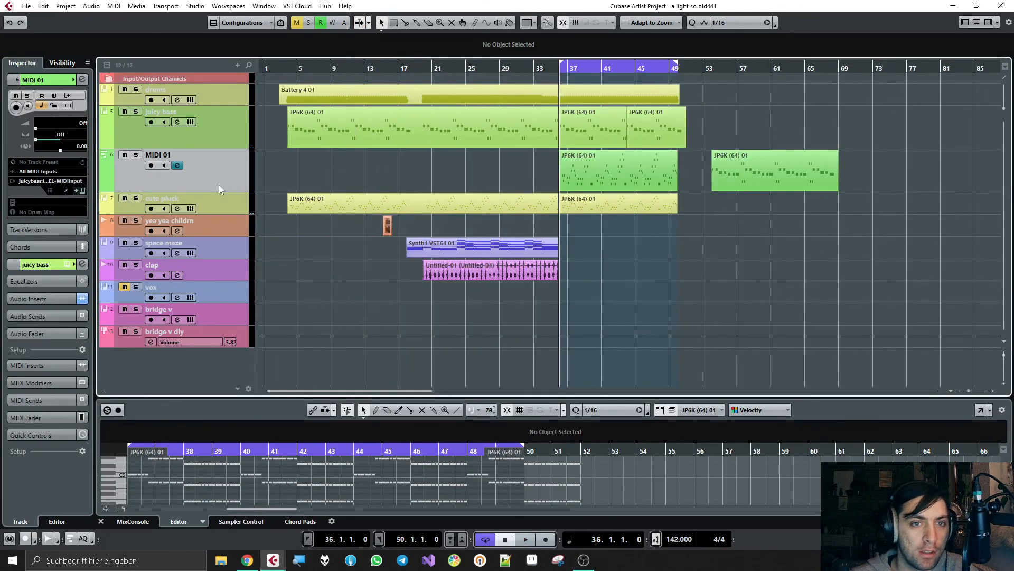
left_click(229, 139, "ctrl")
left_click_drag(216, 150, 226, 117)
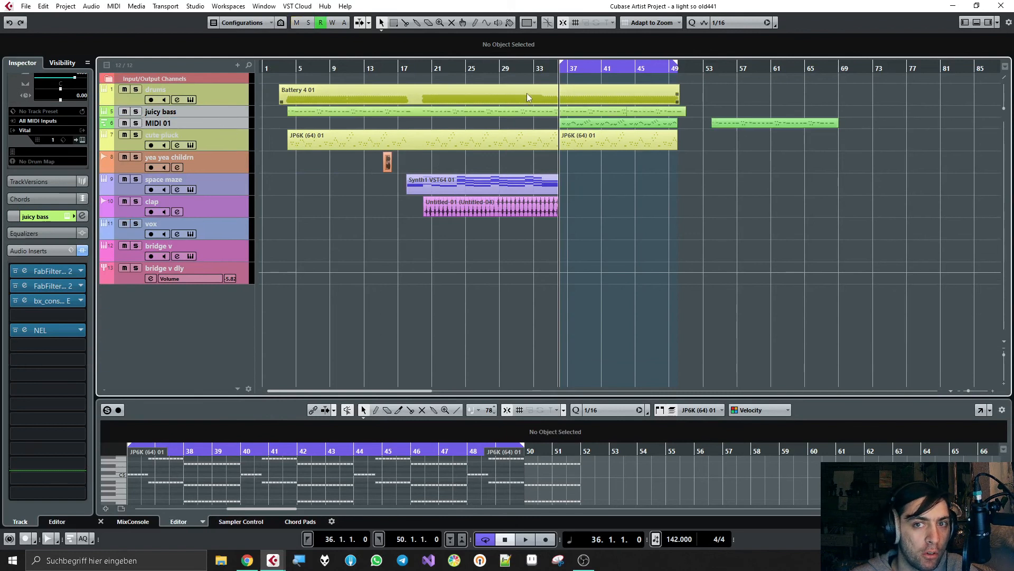
Step: Turn off cycle mode, audition the arrangement from bar 34 through the modulated section, and stop playback
left_click(541, 70)
key("space")
key("KP_Divide")
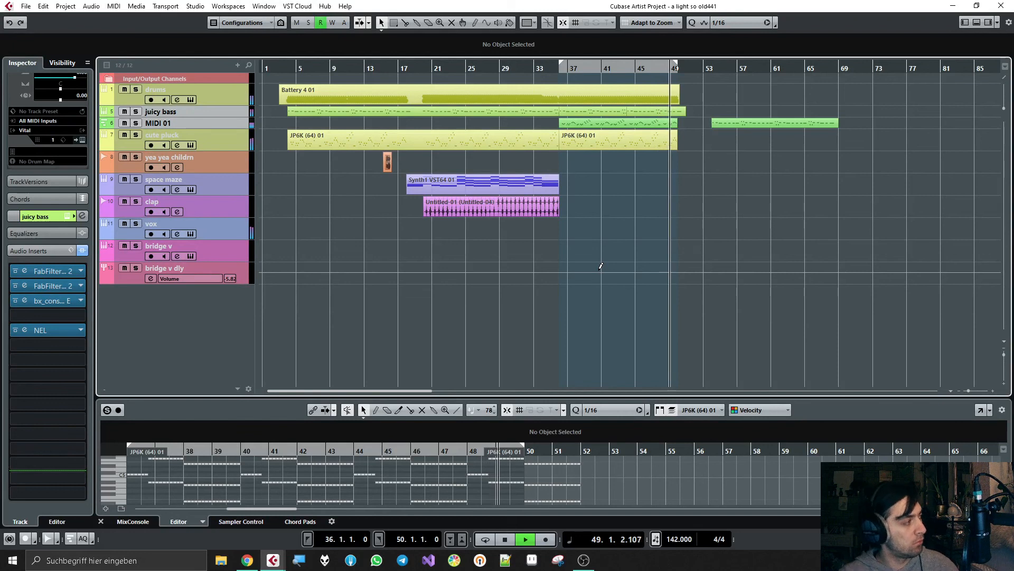
key("space")
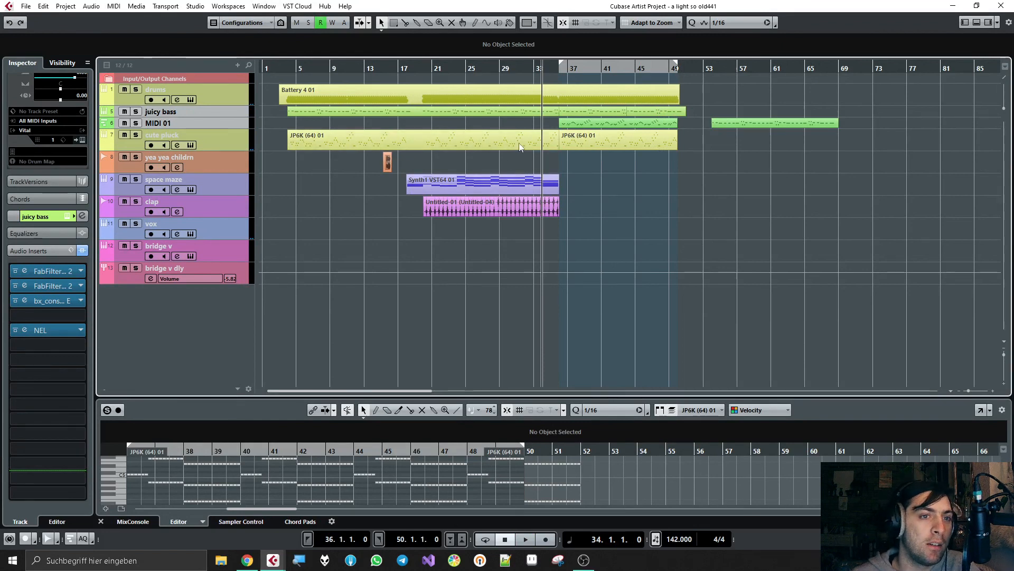
Step: Enlarge the juicy bass and MIDI 01 tracks so their controls and part names are shown
left_click_drag(229, 117, 229, 132)
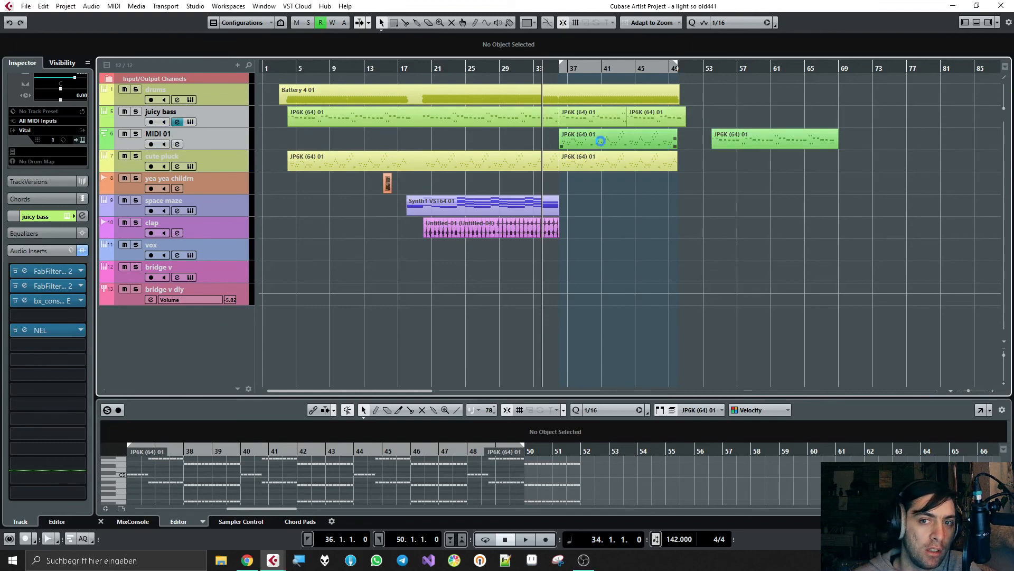
scroll(598, 142, "down", 3)
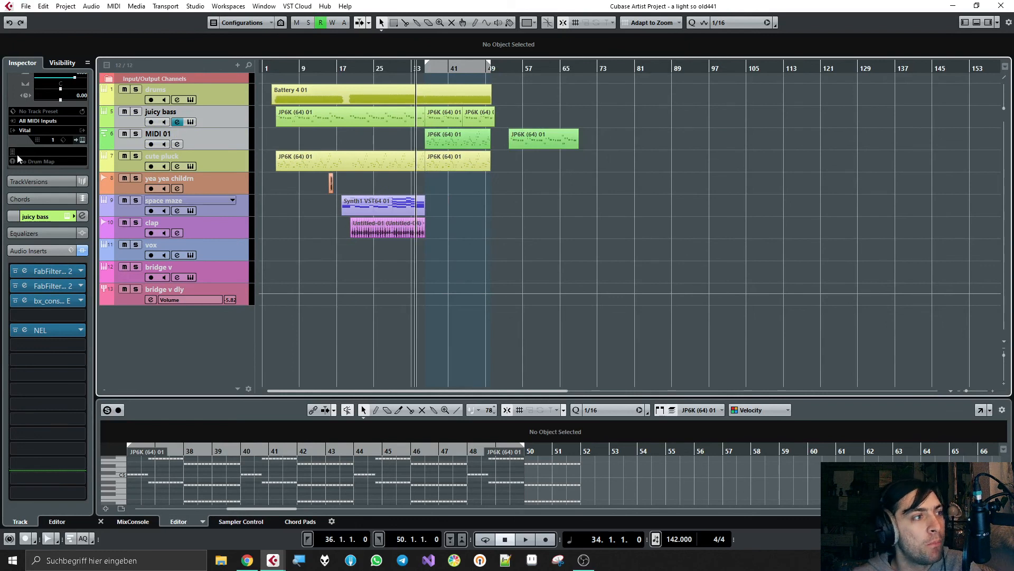